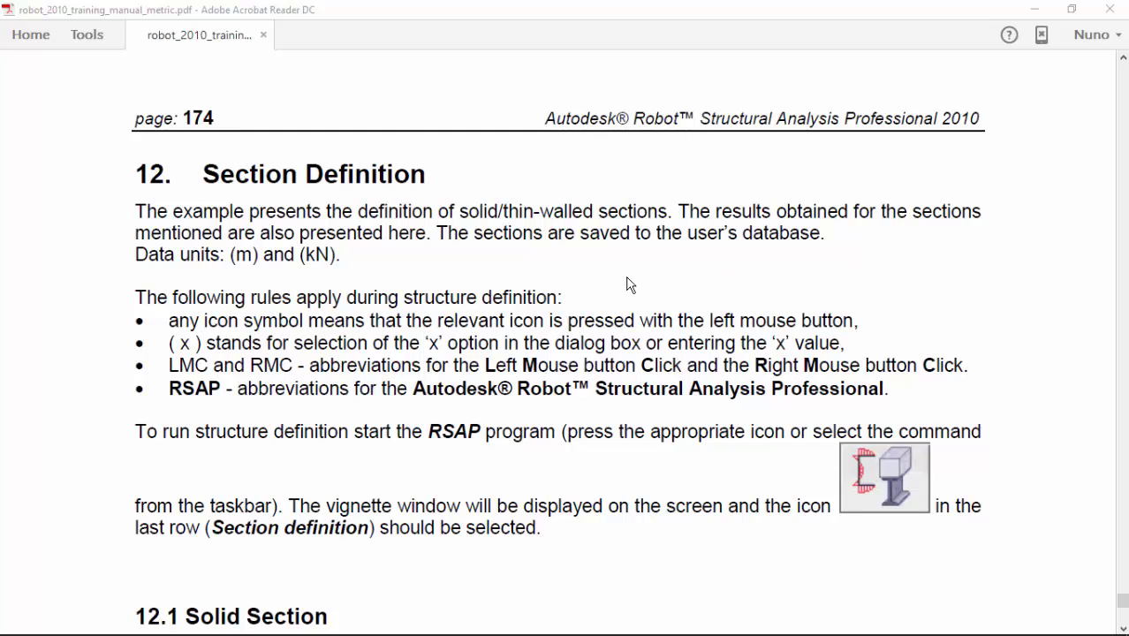
# Scroll through the 12.1 Solid Section table and back up, then mark the Section definition icon and label.
pyautogui.scroll(-1, 613, 277)
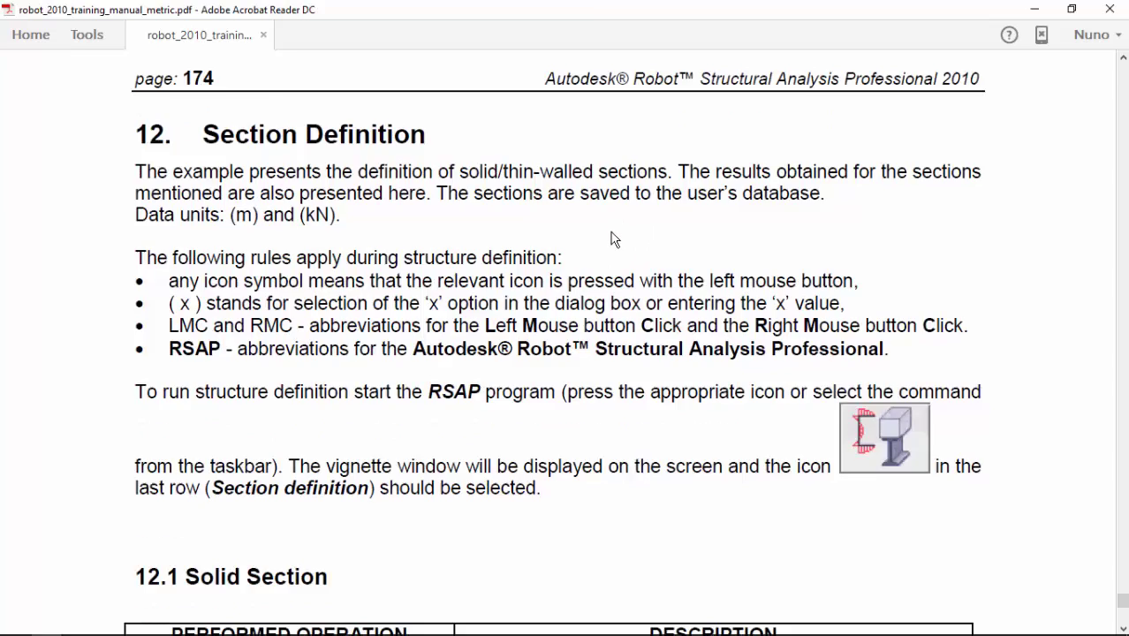
pyautogui.keyDown('ctrl'); pyautogui.scroll(-1, 612, 240); pyautogui.keyUp('ctrl')
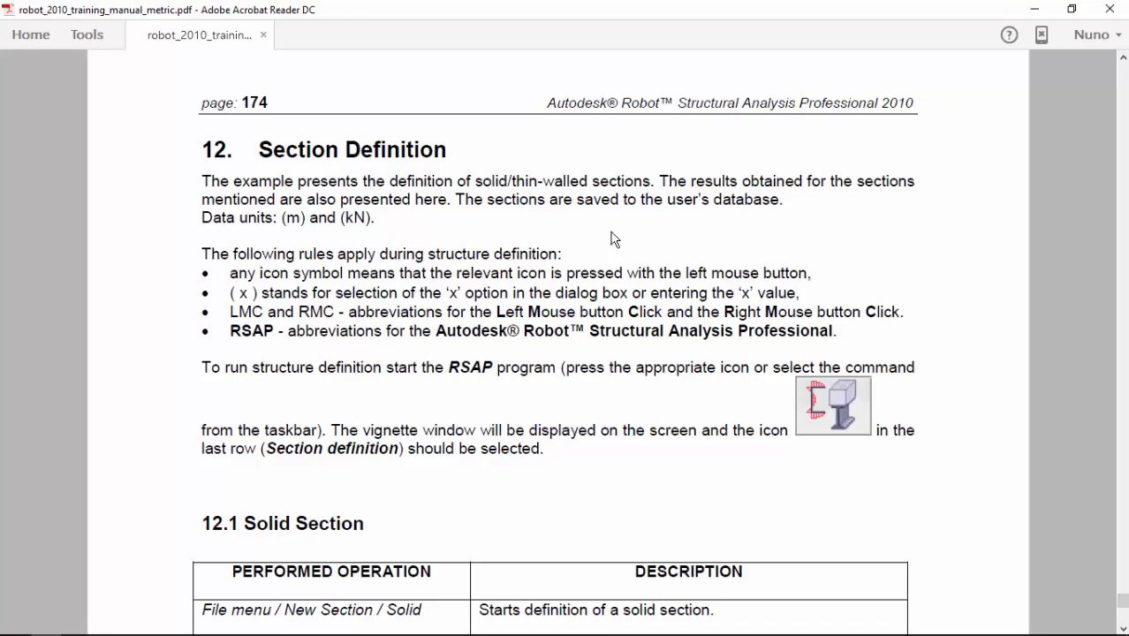
pyautogui.scroll(-2, 579, 231)
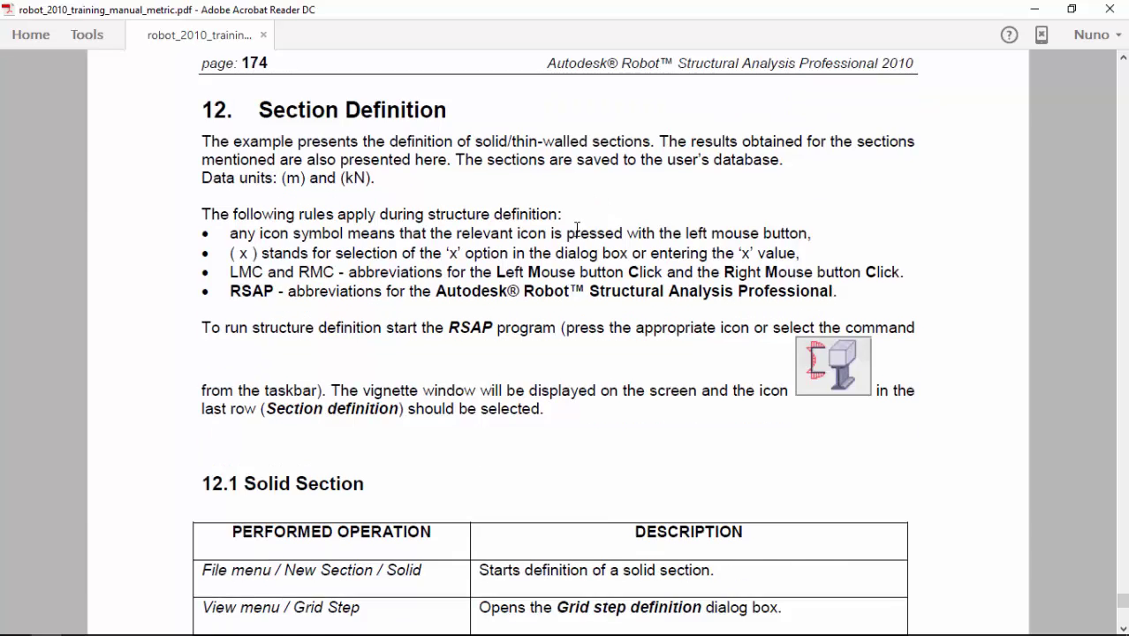
pyautogui.scroll(-2, 574, 232)
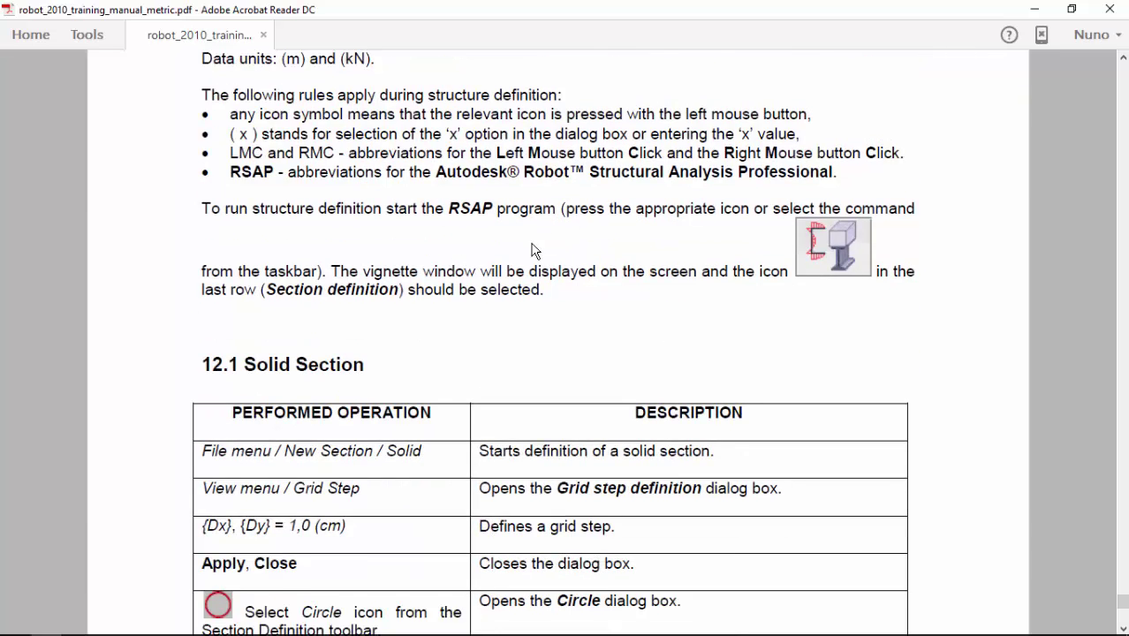
pyautogui.scroll(1, 532, 242)
pyautogui.scroll(2, 531, 241)
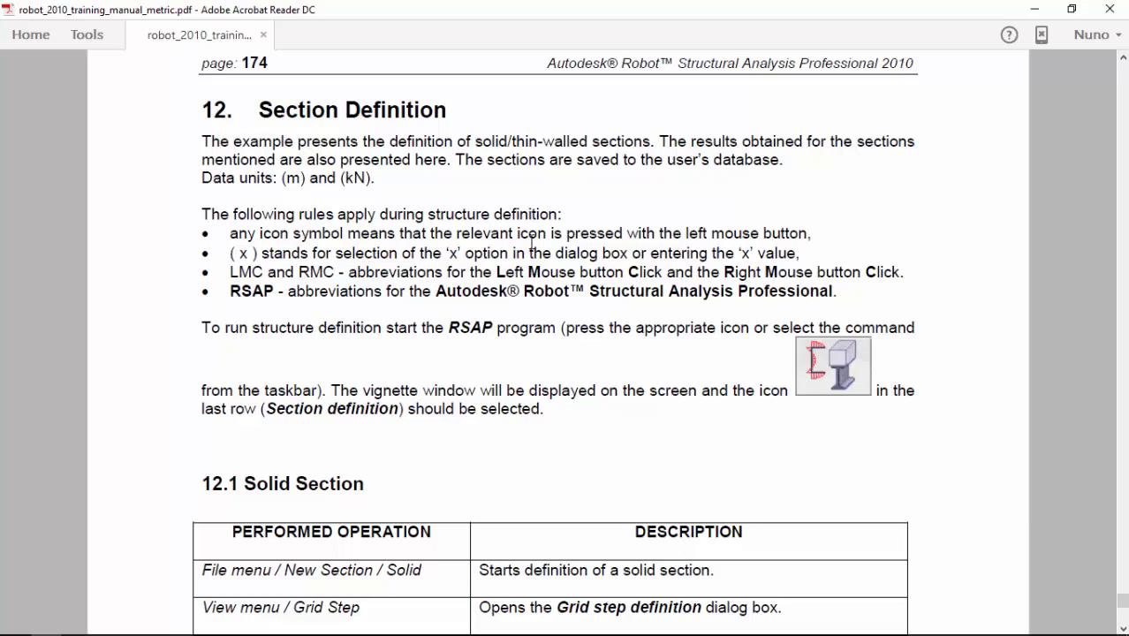
pyautogui.moveTo(882, 302)
pyautogui.mouseDown()
pyautogui.moveTo(813, 323)
pyautogui.moveTo(762, 369)
pyautogui.moveTo(769, 431)
pyautogui.moveTo(825, 453)
pyautogui.moveTo(888, 421)
pyautogui.moveTo(901, 362)
pyautogui.moveTo(870, 298)
pyautogui.mouseUp()
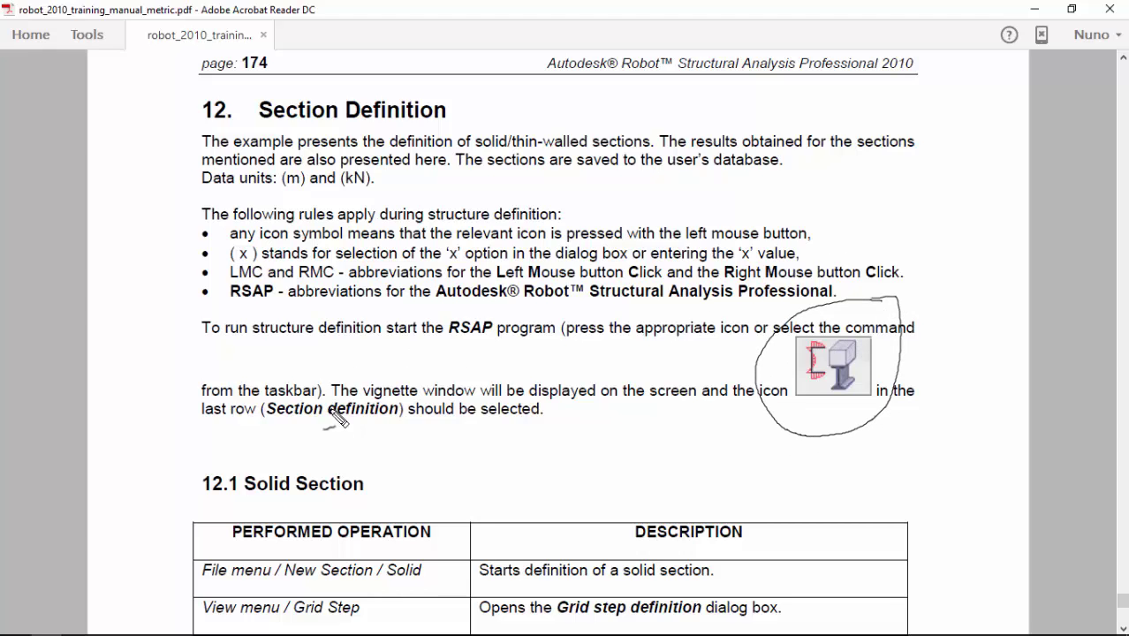
pyautogui.moveTo(267, 422); pyautogui.dragTo(395, 423)
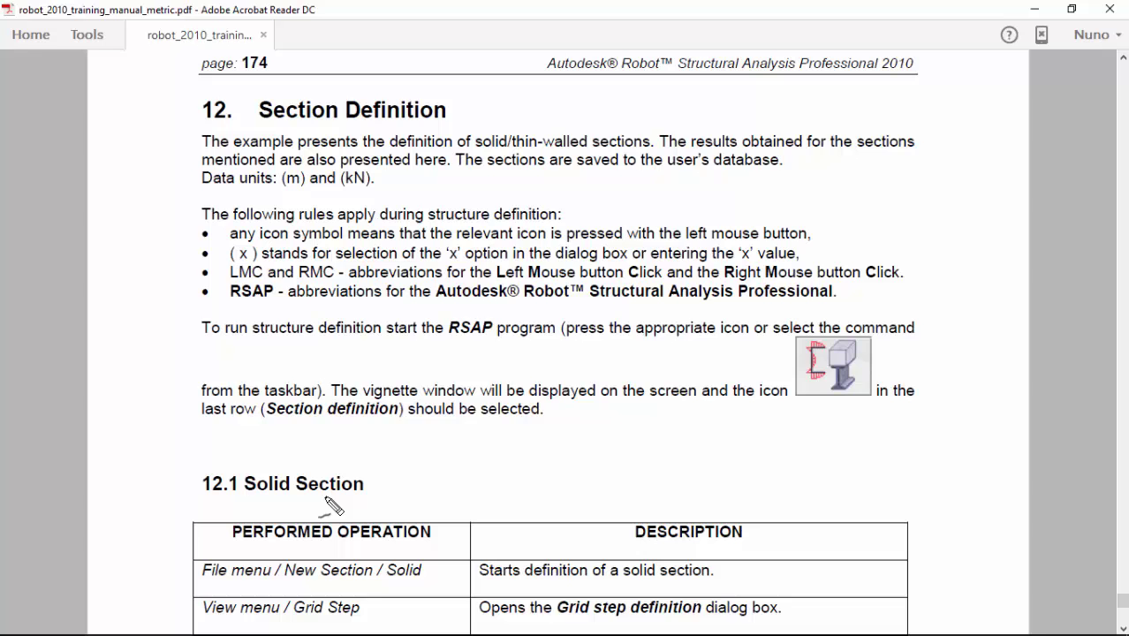
# Switch to Robot, open Section Definition from the full project list, and start a new Solid section.
pyautogui.hotkey('alt', 'Tab')
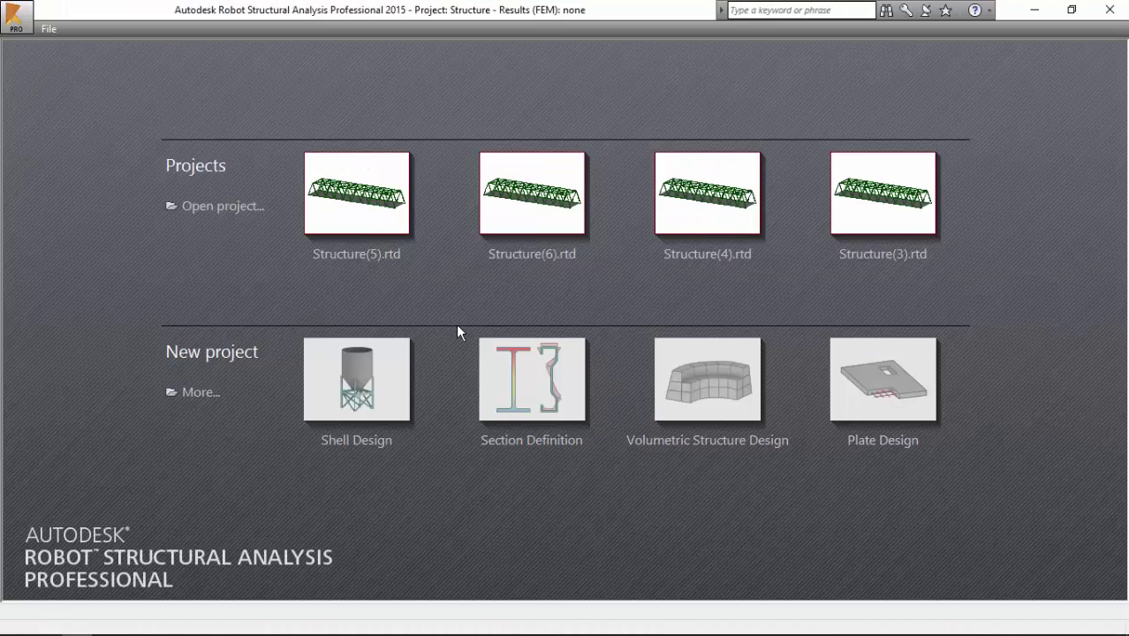
pyautogui.click(216, 392)
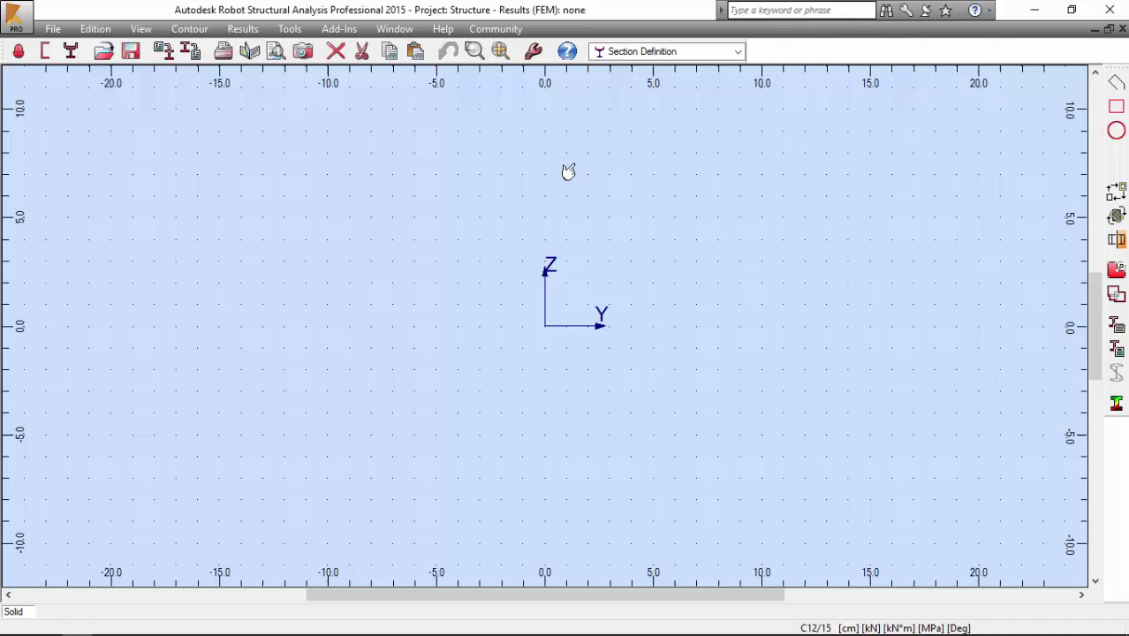
pyautogui.click(53, 29)
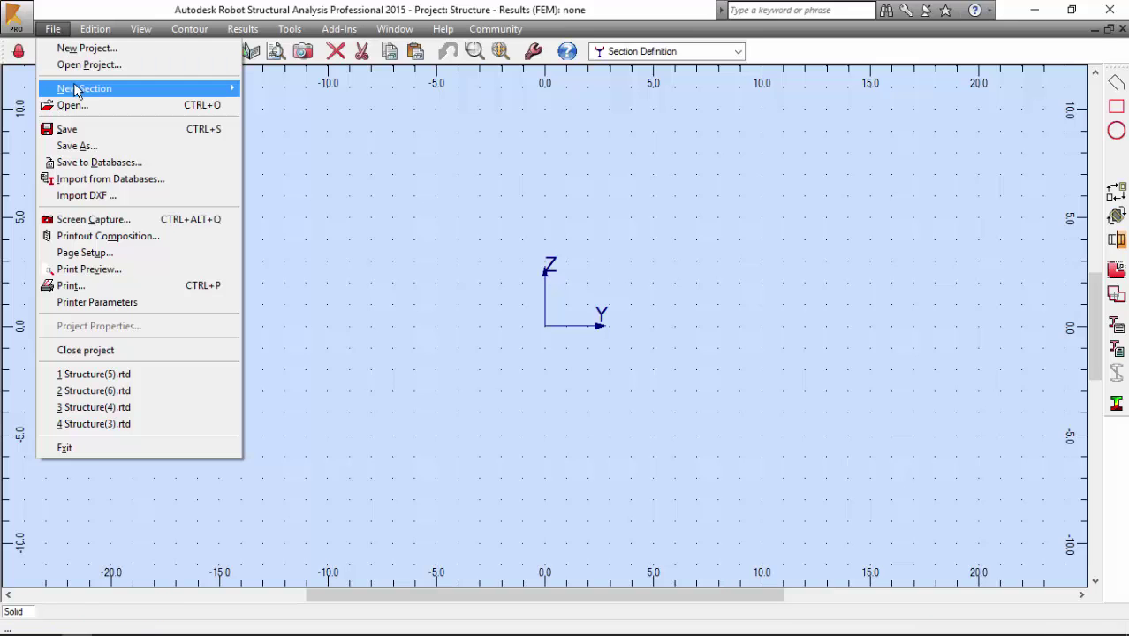
pyautogui.moveTo(76, 88)
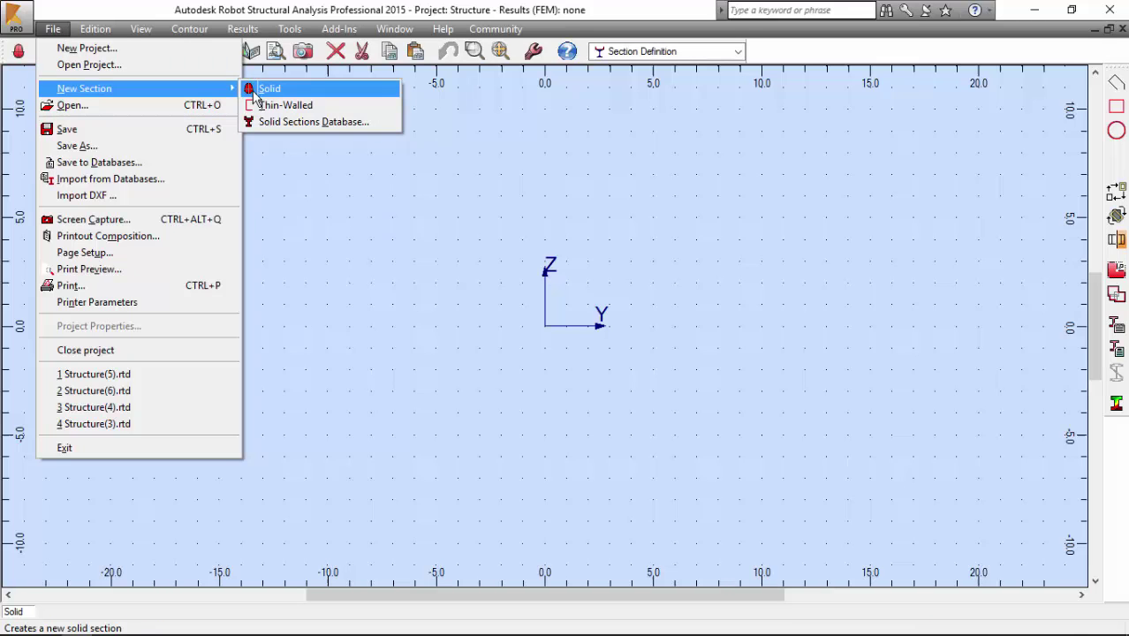
pyautogui.click(256, 92)
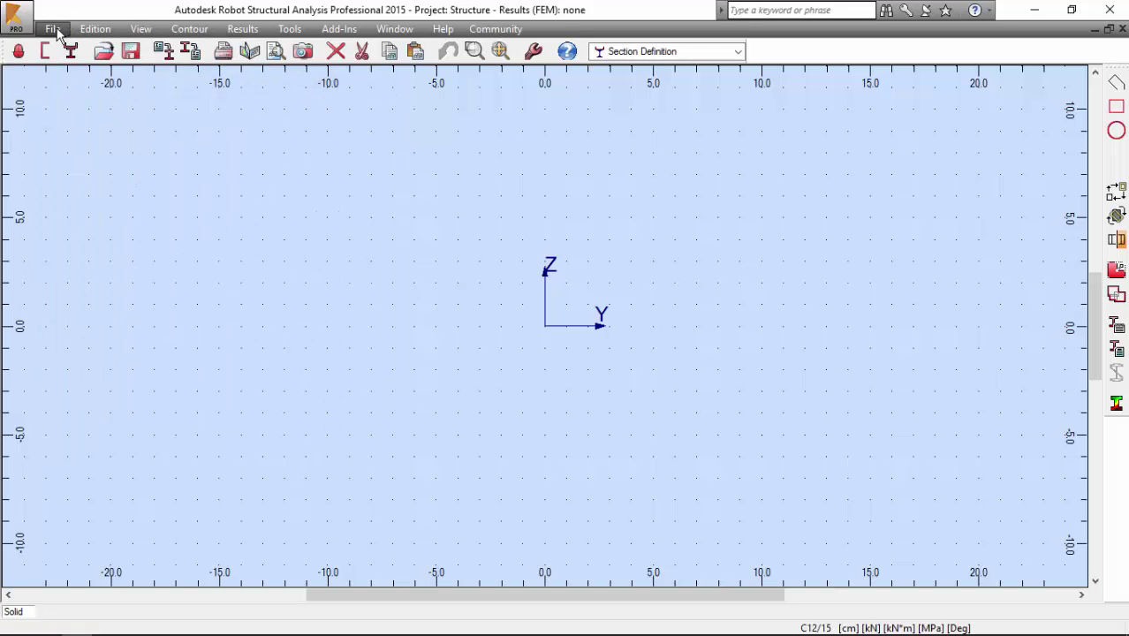
# Start a fresh solid section from the File menu.
pyautogui.click(53, 28)
pyautogui.moveTo(106, 92)
pyautogui.click(265, 89)
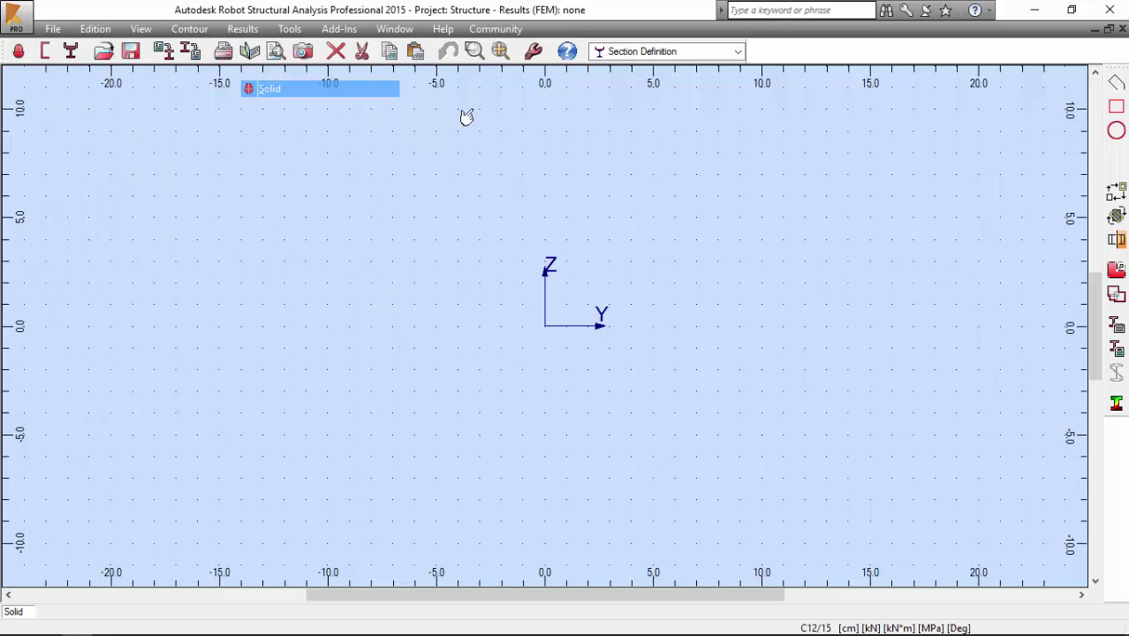
# Set the grid step to 1.0 cm in both Dx and Dy.
pyautogui.click(141, 28)
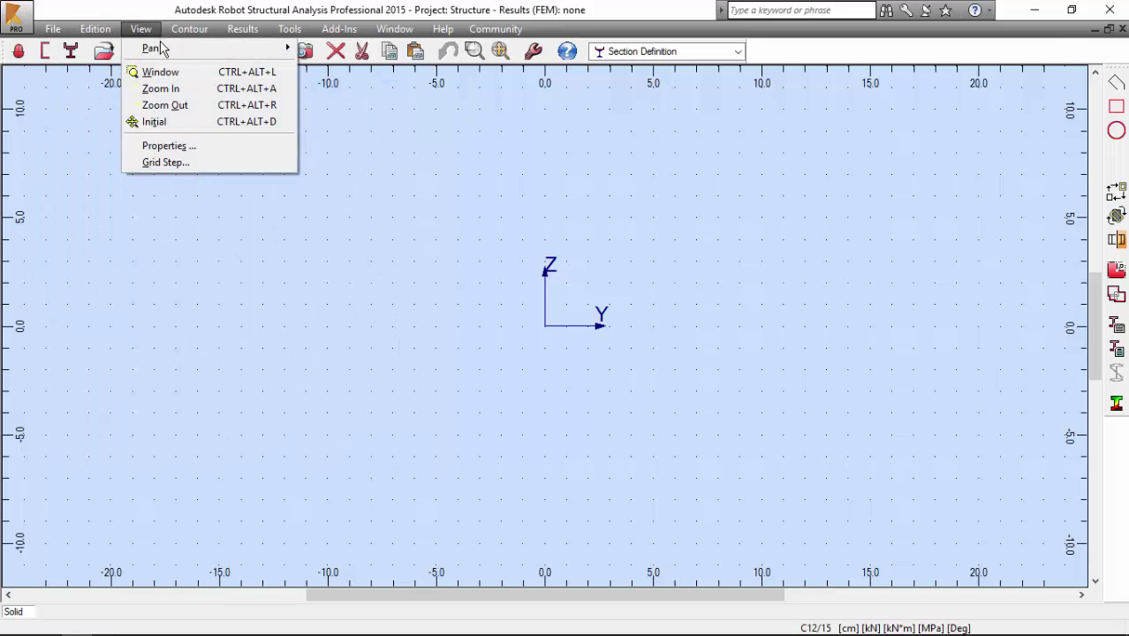
pyautogui.click(166, 162)
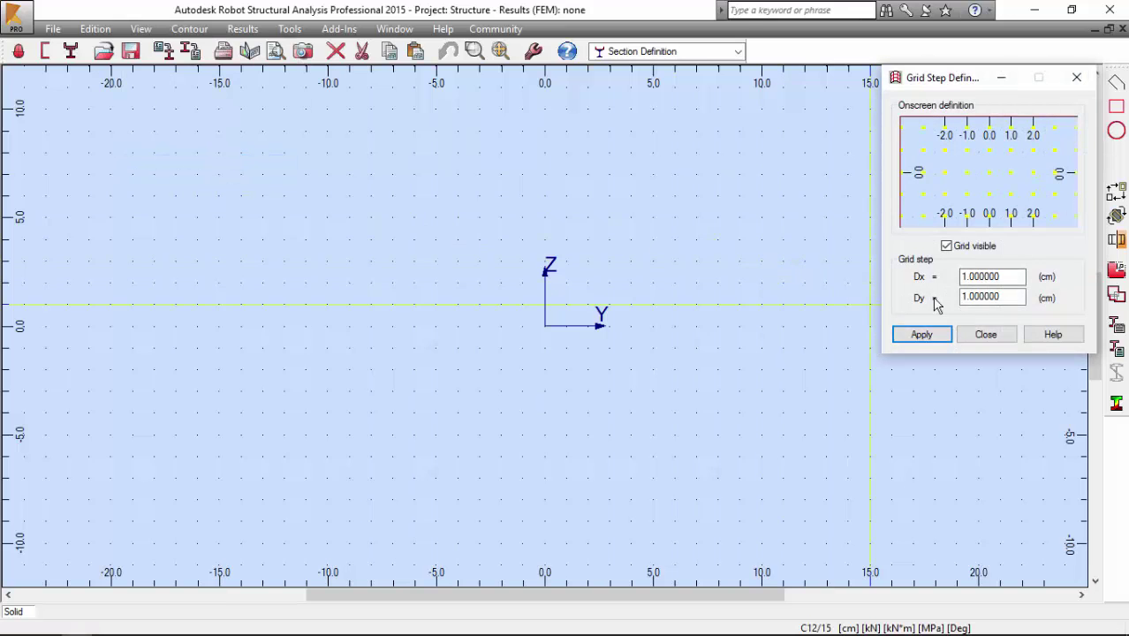
pyautogui.click(912, 335)
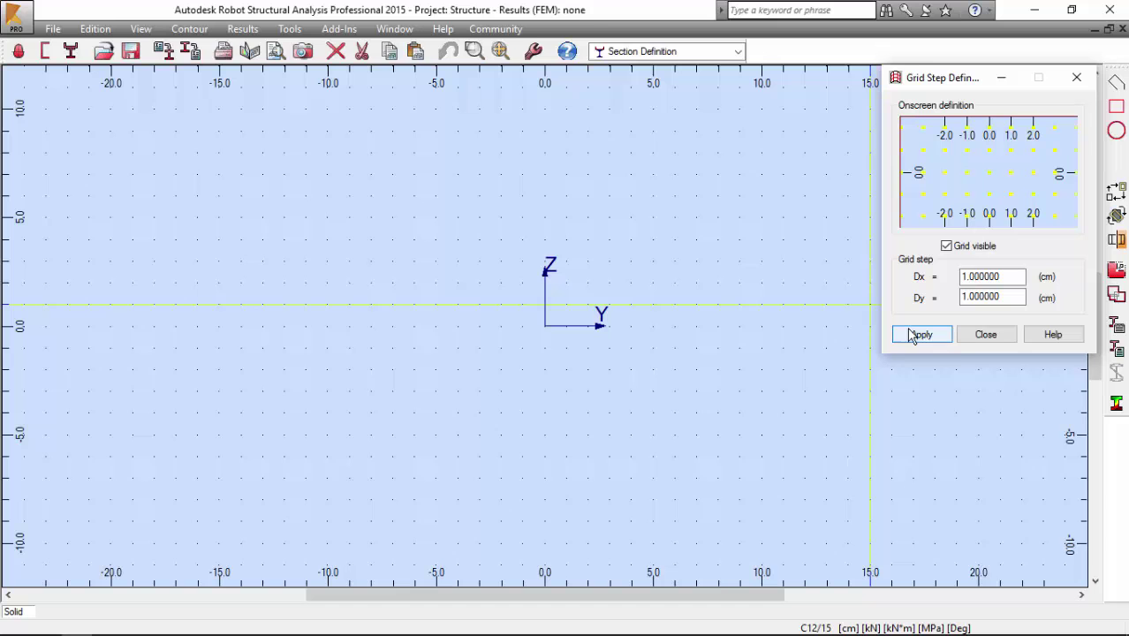
pyautogui.click(913, 335)
pyautogui.click(967, 333)
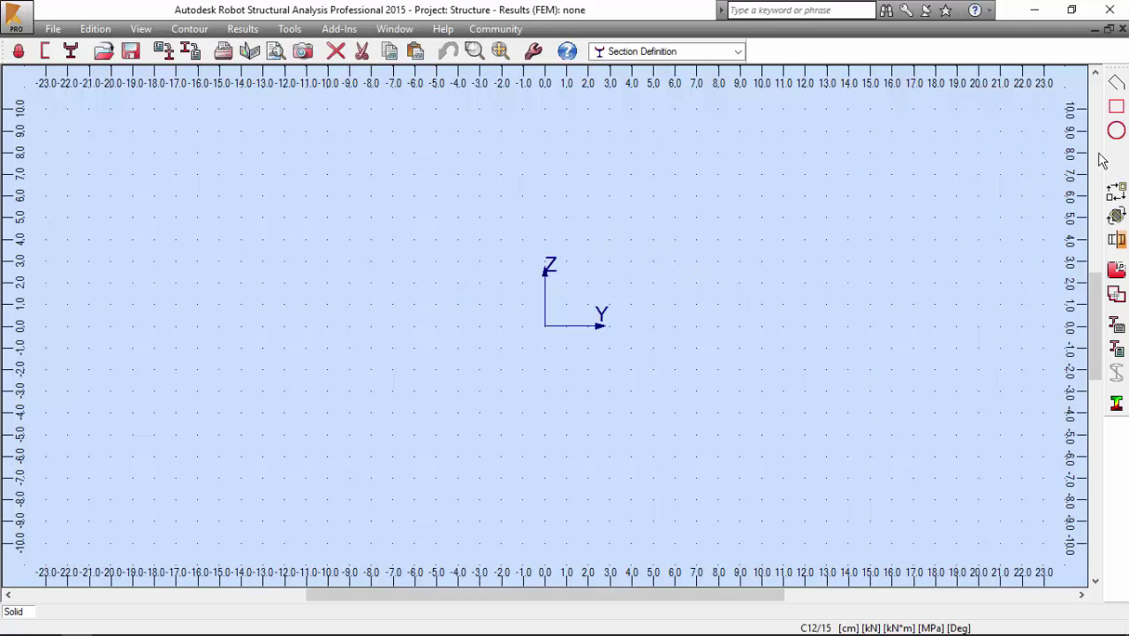
# Draw a circle centred at 0;0 with radius 10, then select the radius for editing.
pyautogui.click(1116, 130)
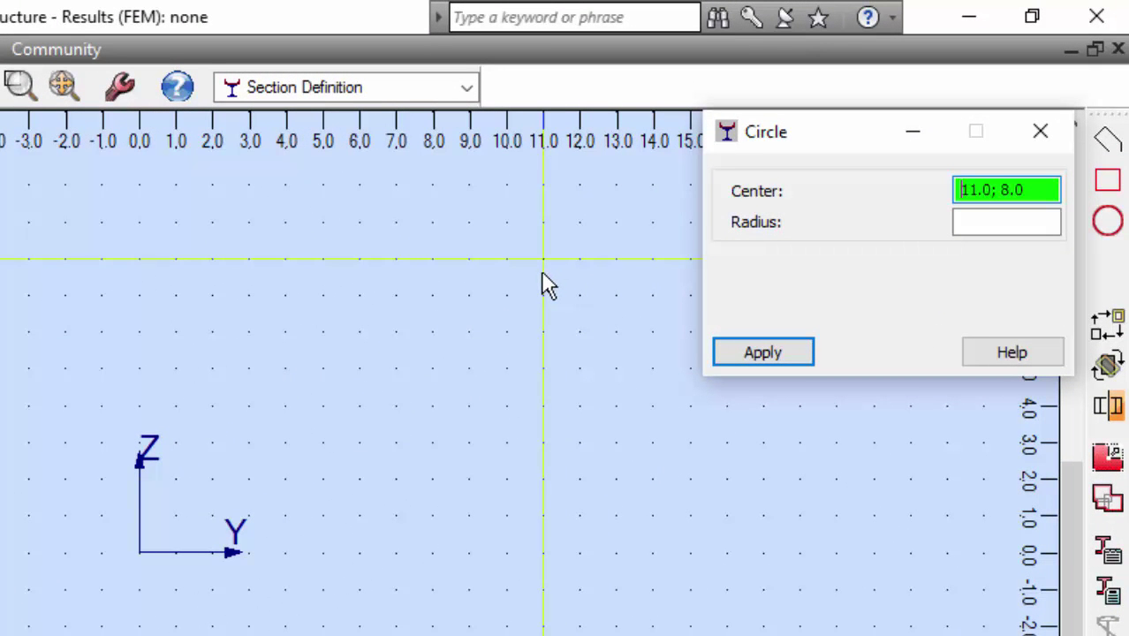
pyautogui.press('Delete')
pyautogui.press('Delete')
pyautogui.write('15')
pyautogui.click(1016, 189)
pyautogui.moveTo(1016, 189); pyautogui.dragTo(883, 195)
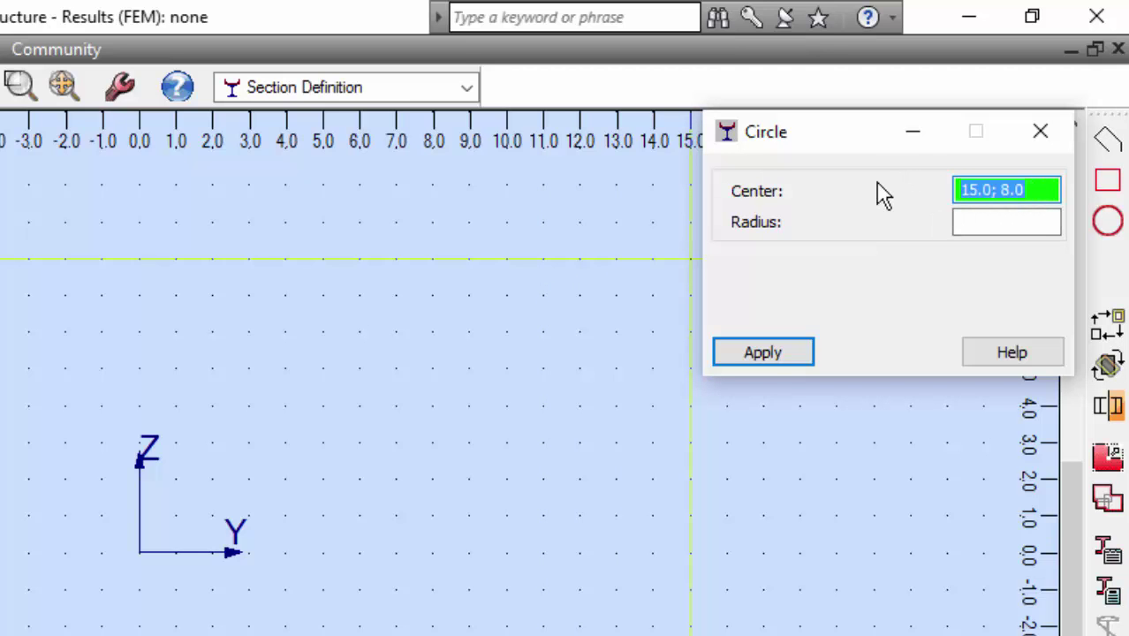
pyautogui.write('0;0')
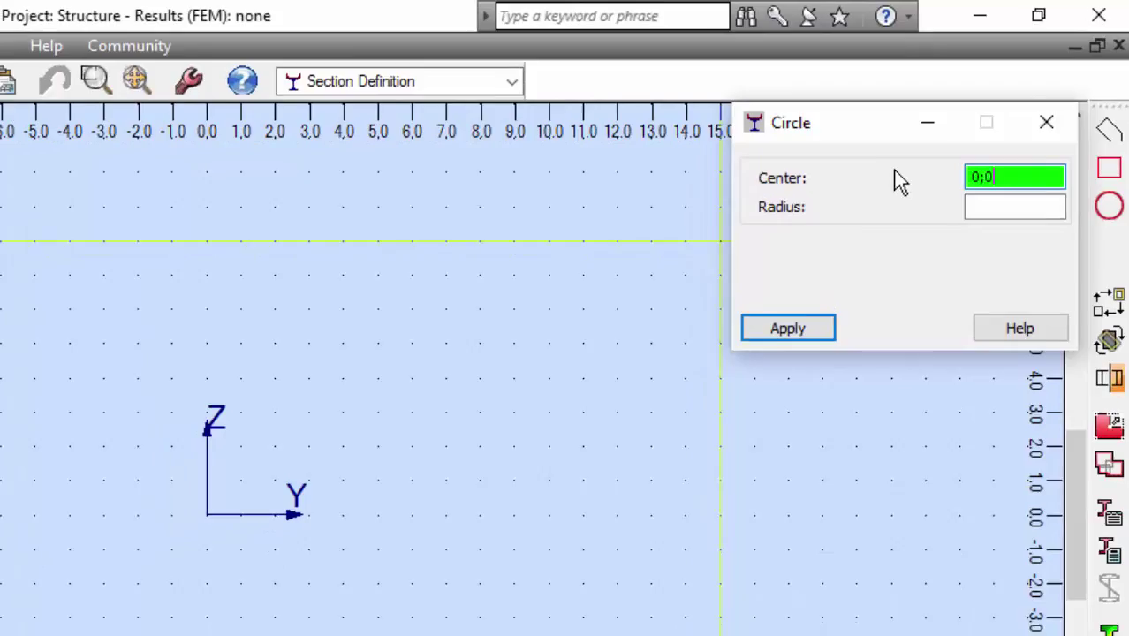
pyautogui.press('Tab')
pyautogui.write('10')
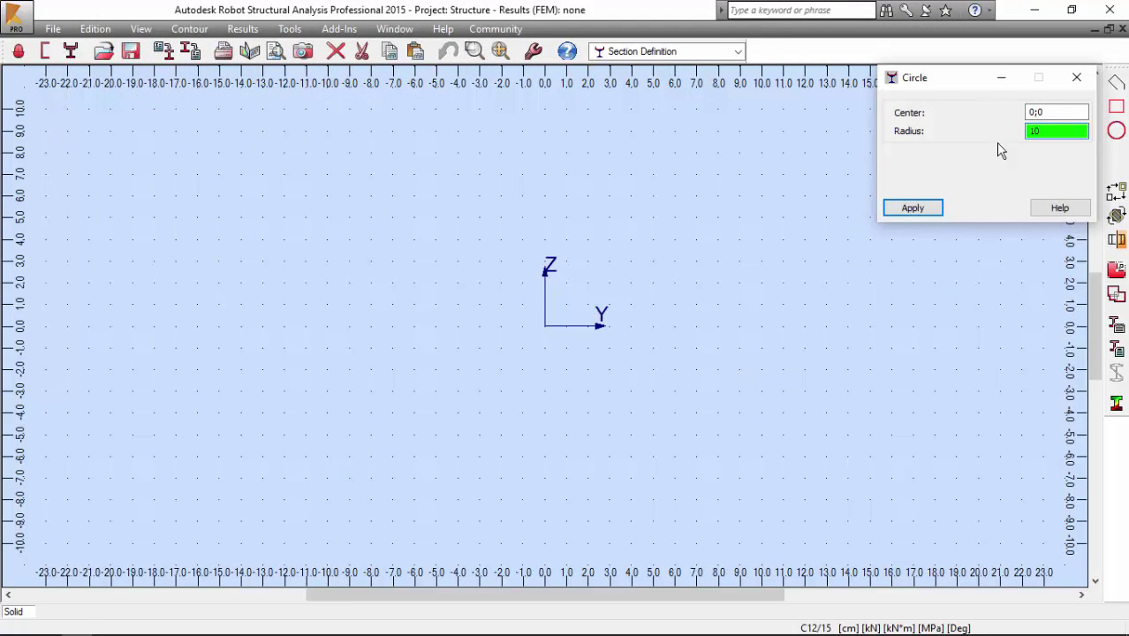
pyautogui.click(932, 210)
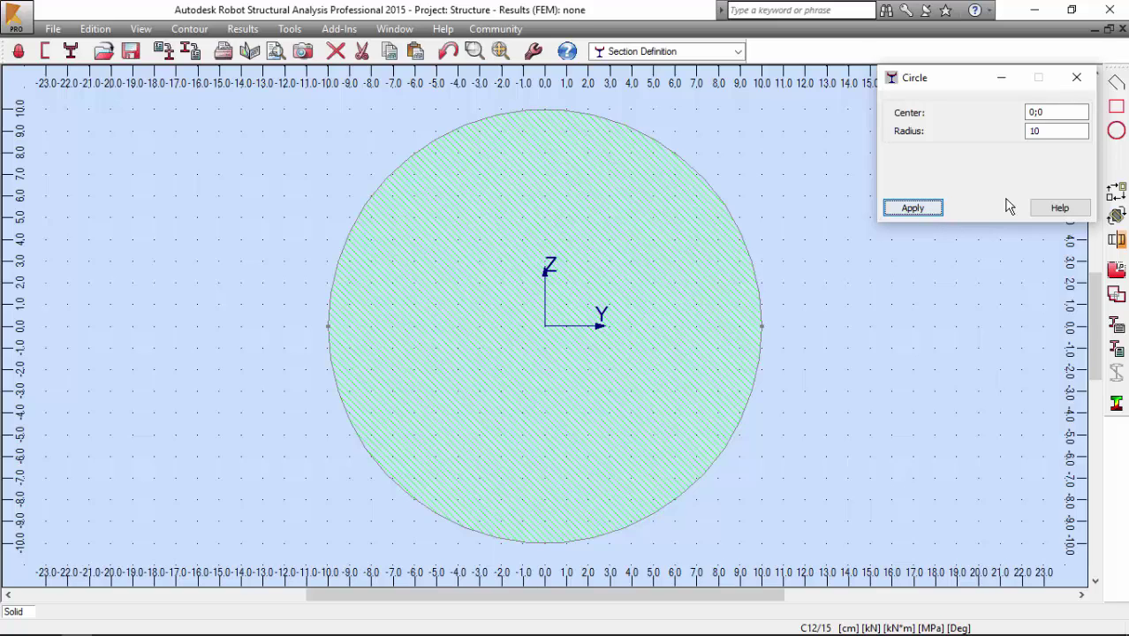
pyautogui.moveTo(1046, 131); pyautogui.dragTo(1004, 129)
# Cut a radius 9 hole from the circle, leaving a 1 cm wall, and close the Circle dialog.
pyautogui.write('9')
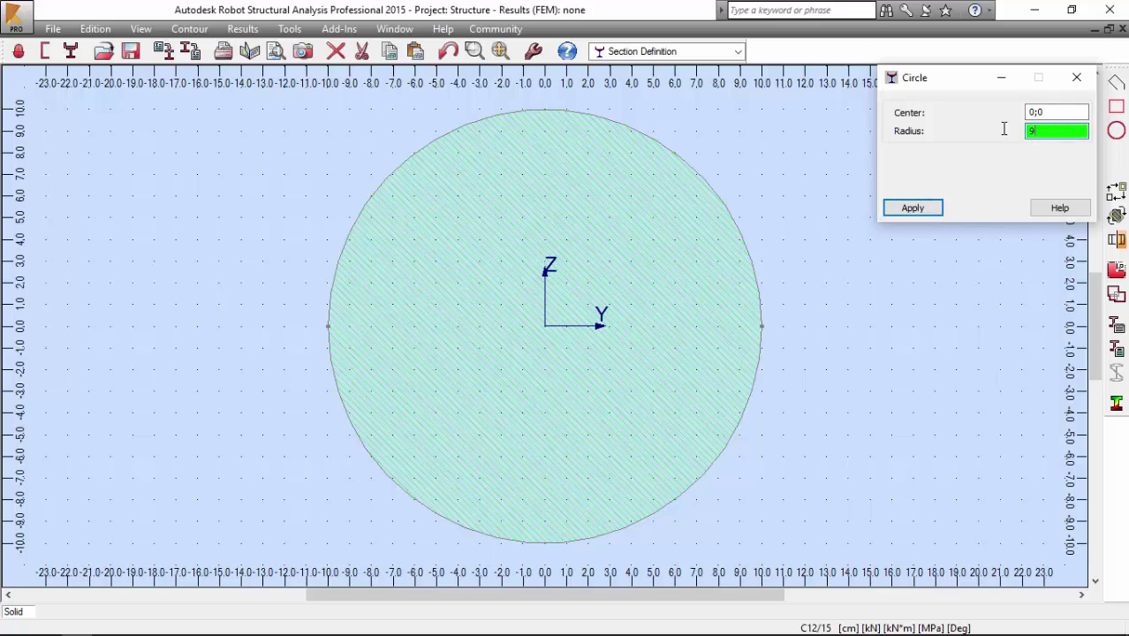
pyautogui.click(927, 208)
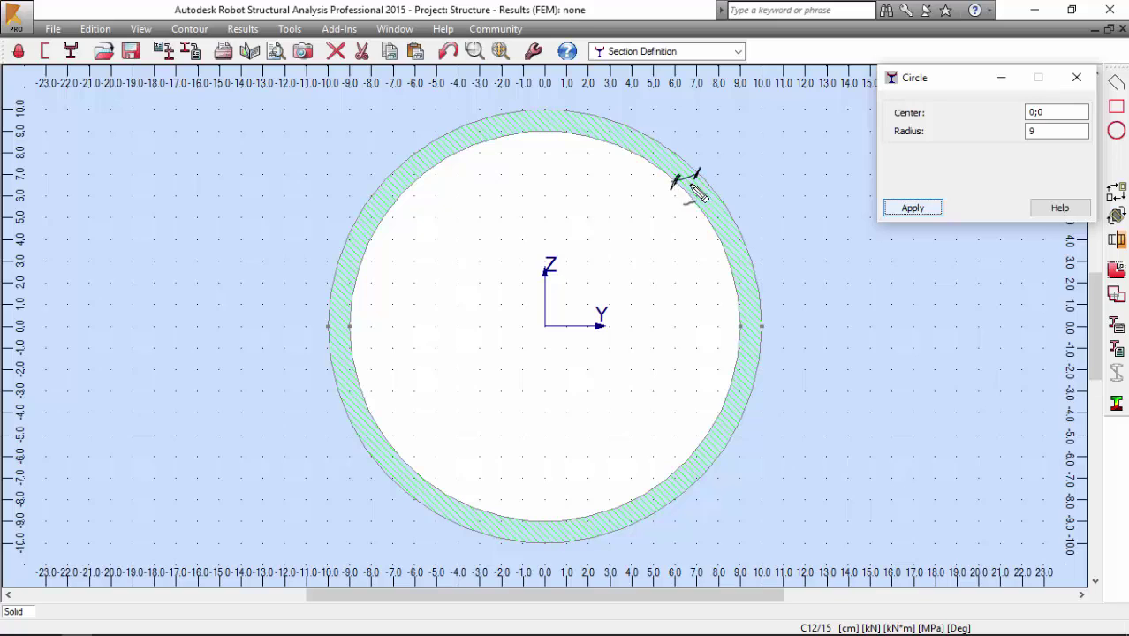
pyautogui.moveTo(750, 159)
pyautogui.mouseDown()
pyautogui.moveTo(749, 185)
pyautogui.moveTo(805, 173)
pyautogui.moveTo(811, 153)
pyautogui.mouseUp()
pyautogui.press('Escape')
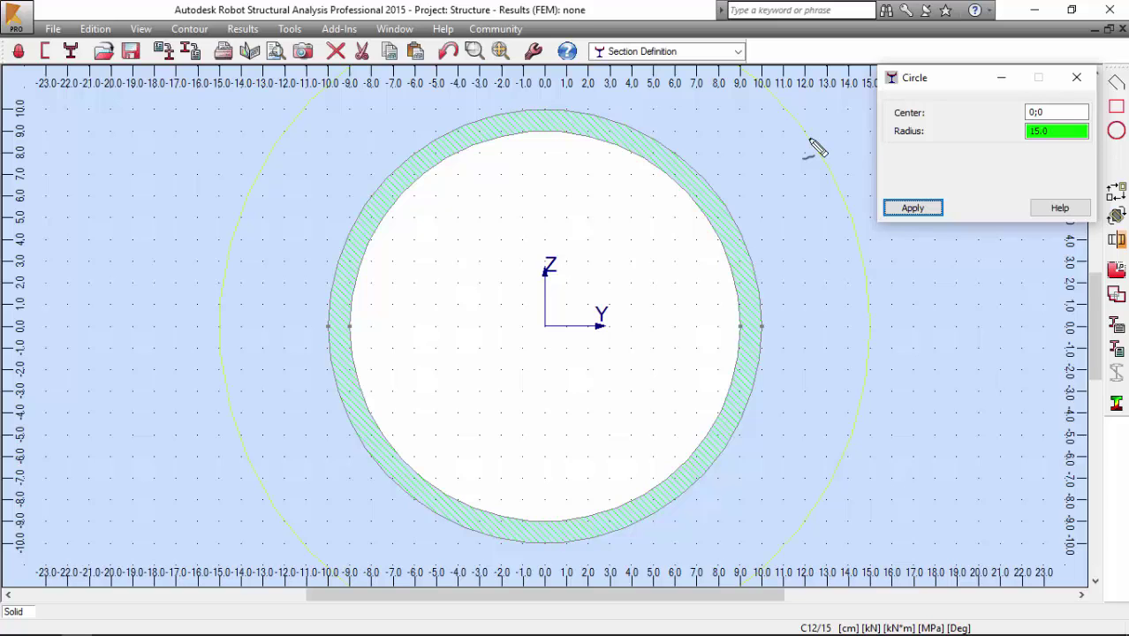
pyautogui.click(1076, 77)
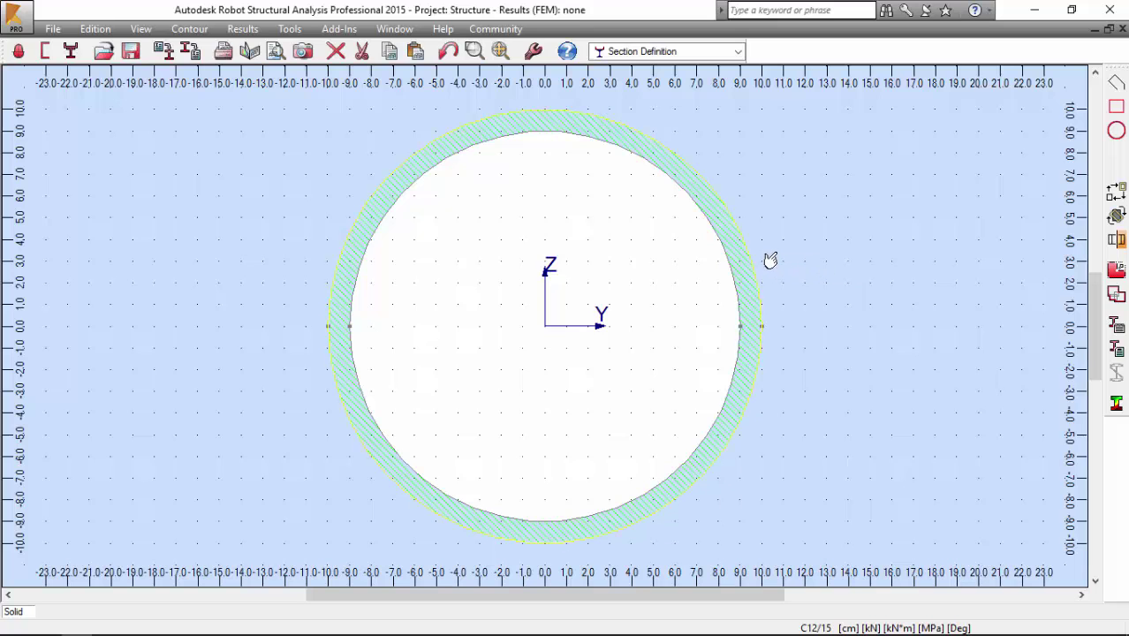
# Assign Steel as the ring contour's material in Contour Properties.
pyautogui.click(722, 212)
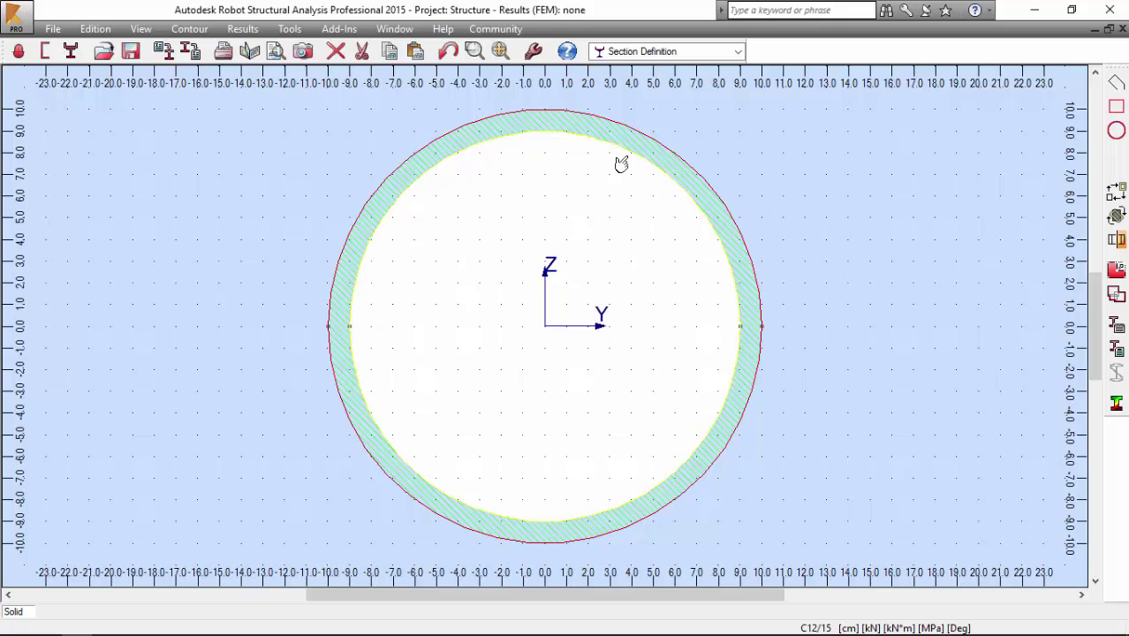
pyautogui.click(189, 28)
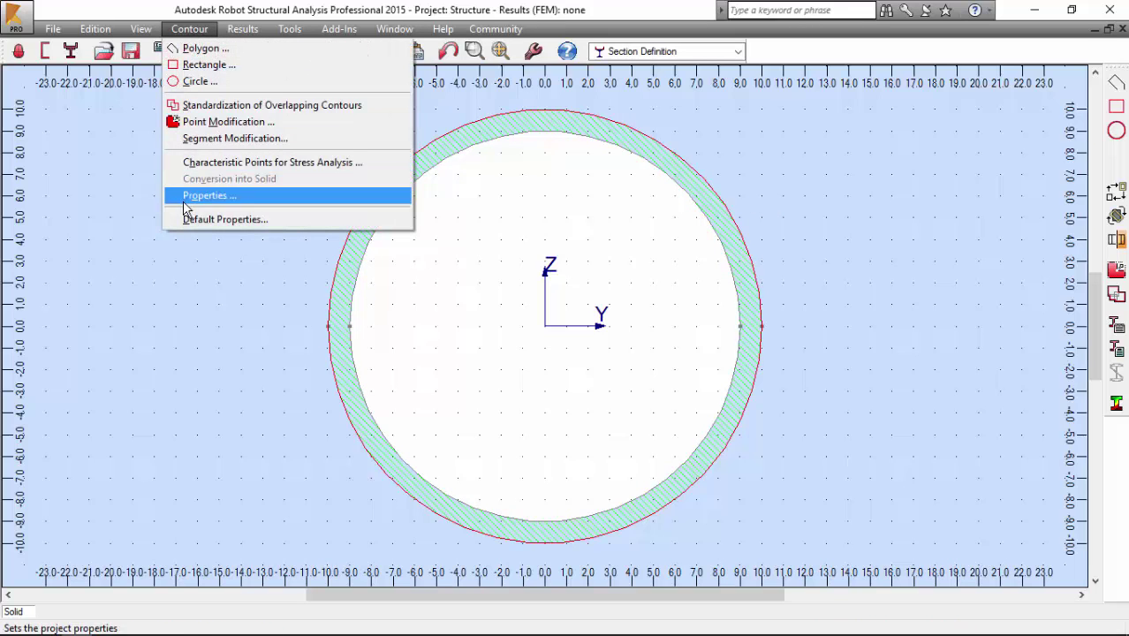
pyautogui.click(203, 195)
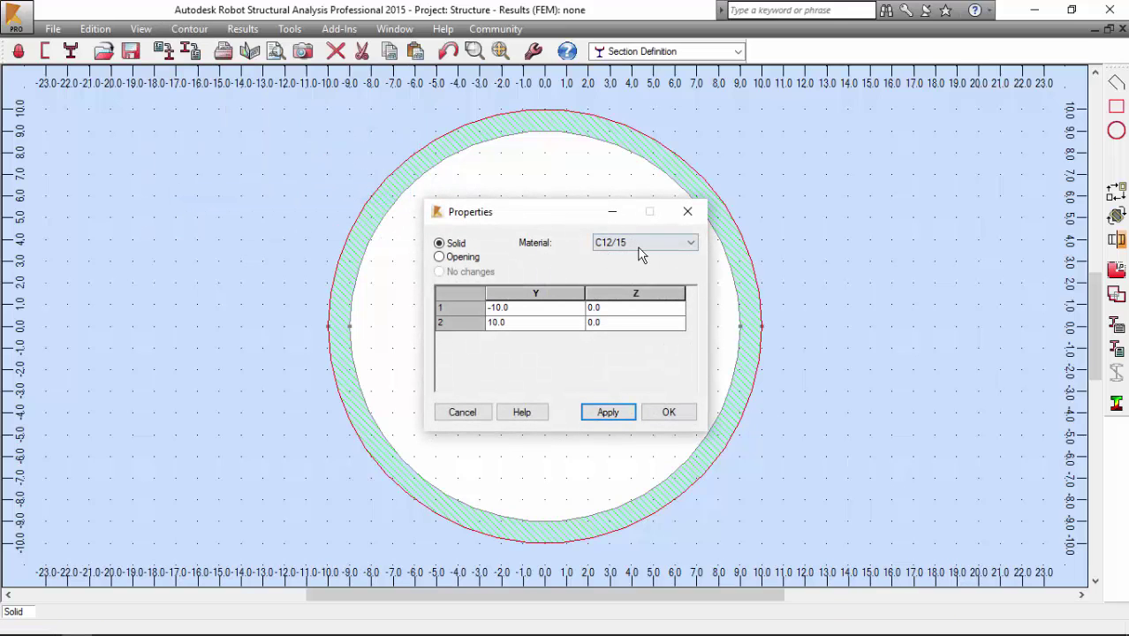
pyautogui.click(638, 246)
pyautogui.scroll(-1, 642, 296)
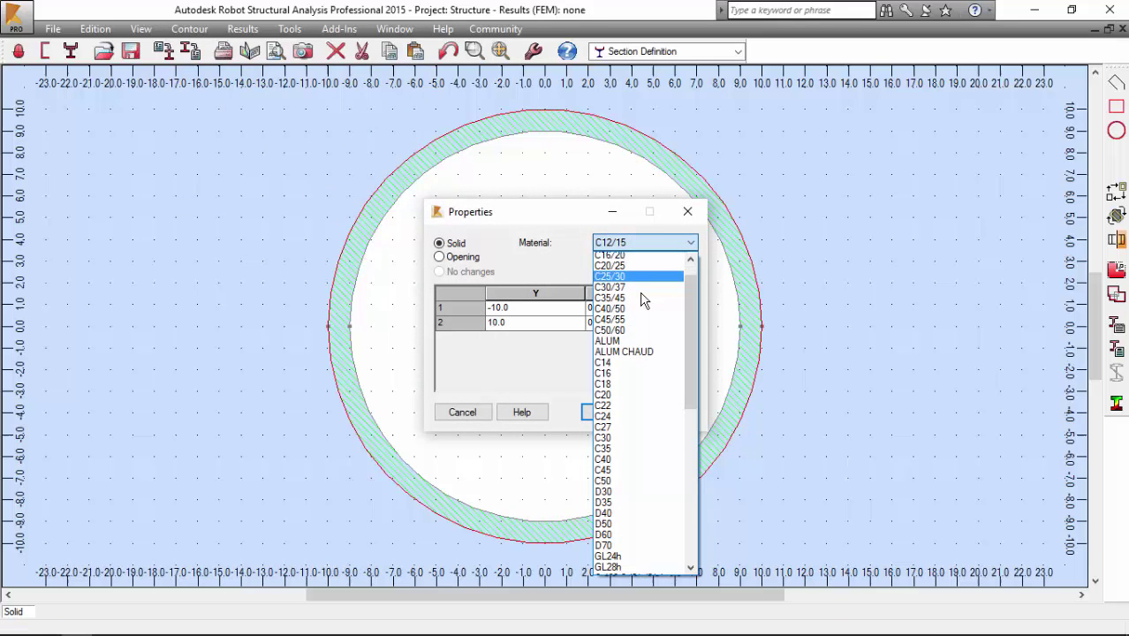
pyautogui.press('s')
pyautogui.scroll(-2, 641, 385)
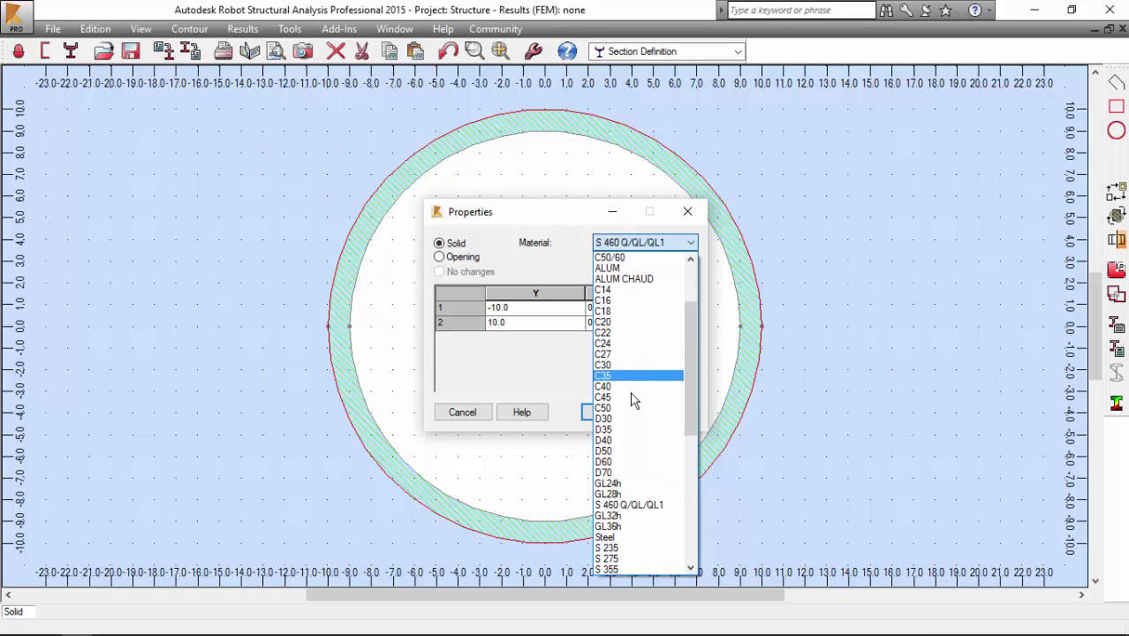
pyautogui.click(625, 537)
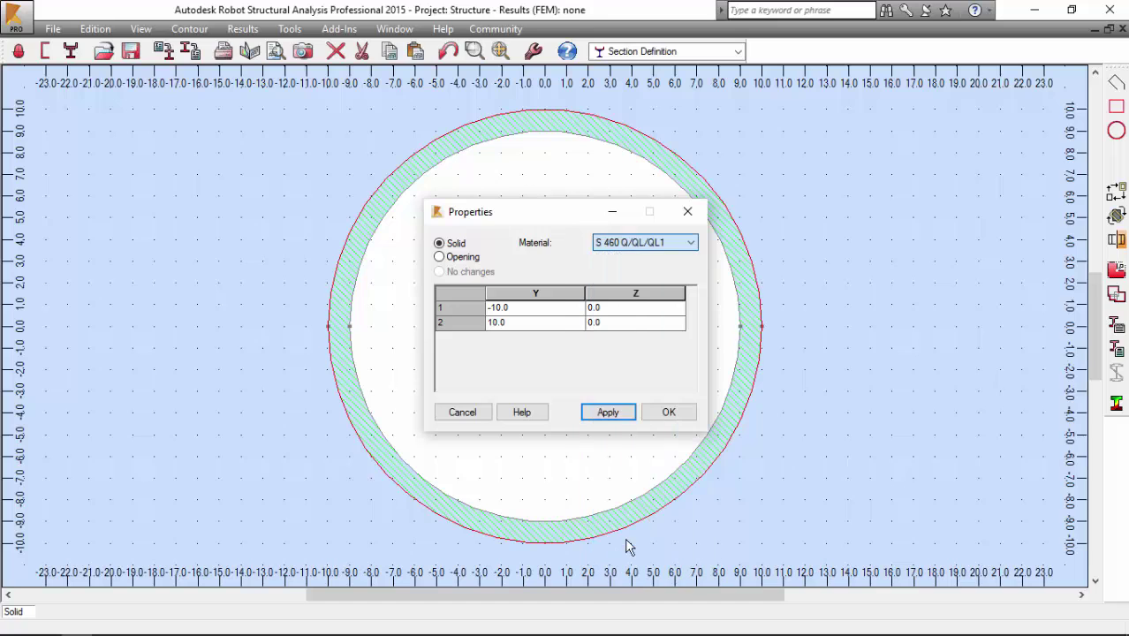
pyautogui.click(601, 416)
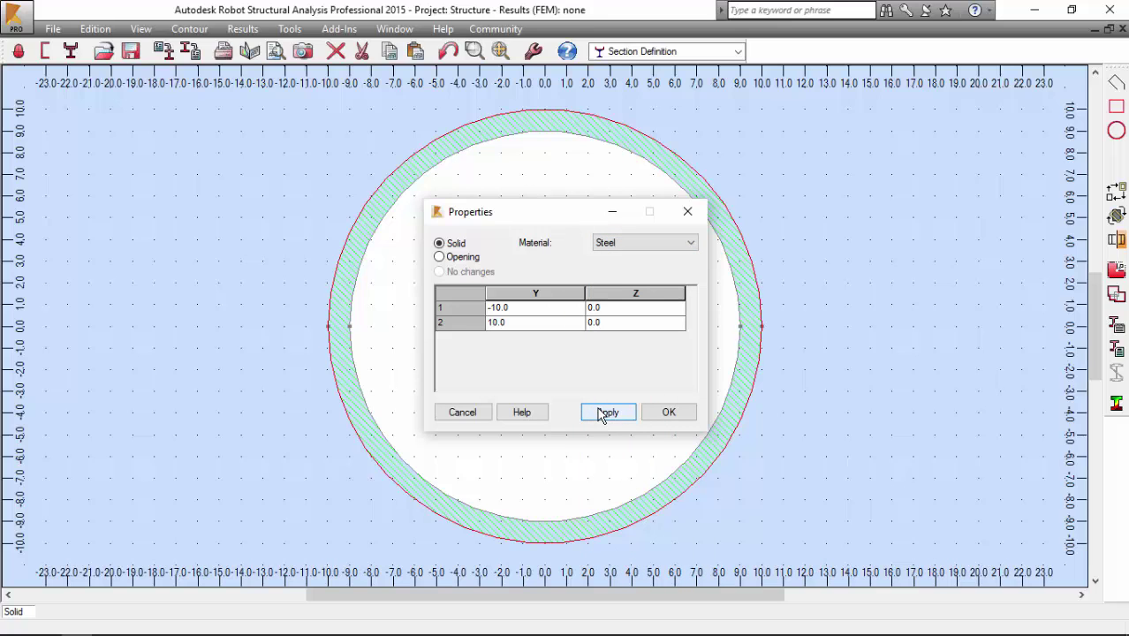
pyautogui.click(667, 415)
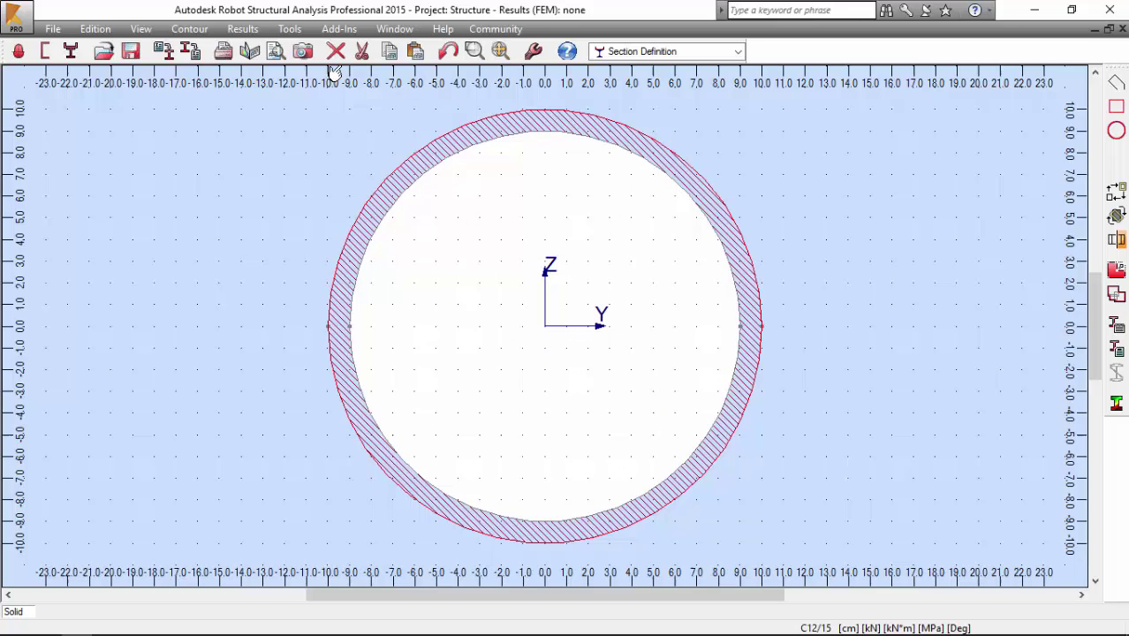
# Reopen the ring's properties to confirm Steel, then close them unchanged.
pyautogui.click(189, 28)
pyautogui.click(301, 196)
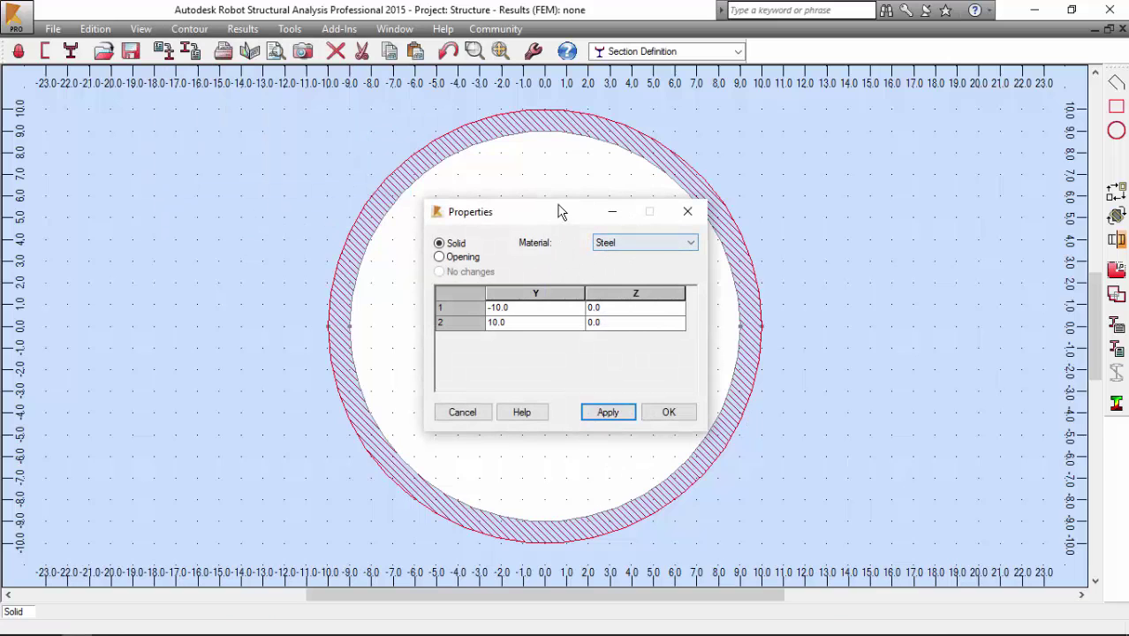
pyautogui.click(687, 211)
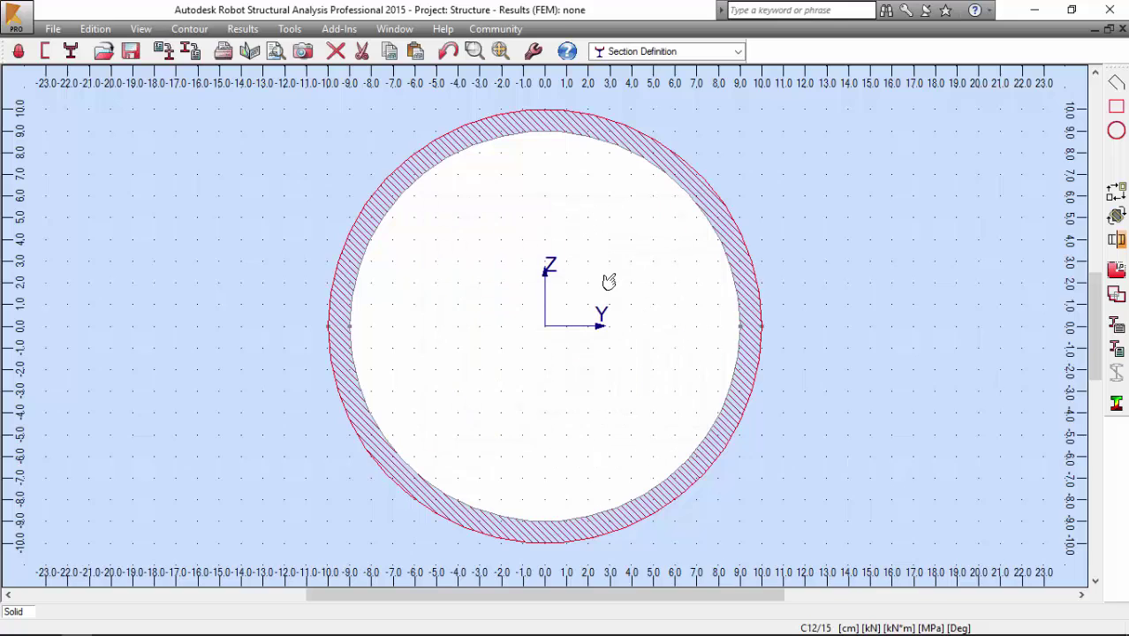
# Calculate geometric properties including torsional constant, shear areas, shear rigidity factors and plastic moduli.
pyautogui.click(239, 30)
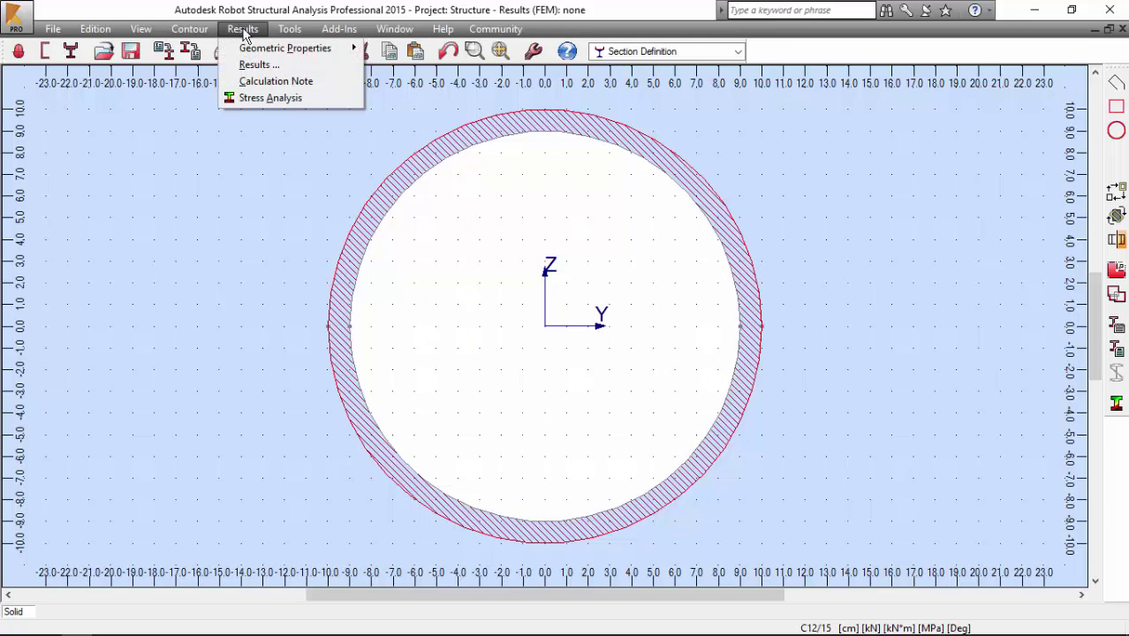
pyautogui.moveTo(262, 53)
pyautogui.click(389, 49)
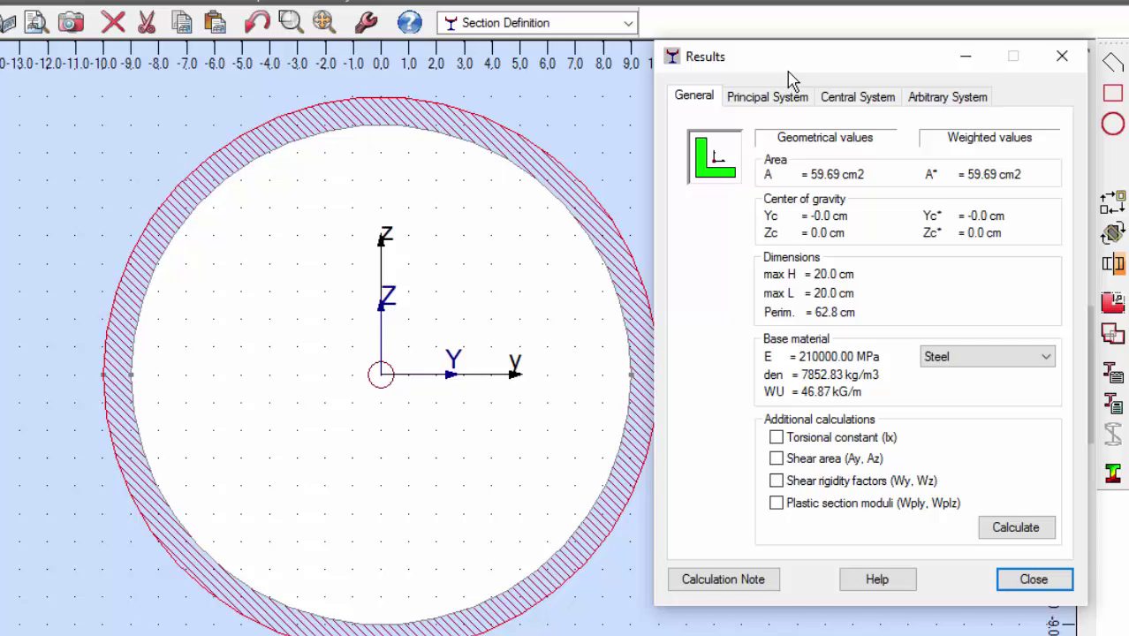
pyautogui.click(808, 439)
pyautogui.click(810, 460)
pyautogui.click(811, 482)
pyautogui.click(813, 504)
pyautogui.click(1000, 530)
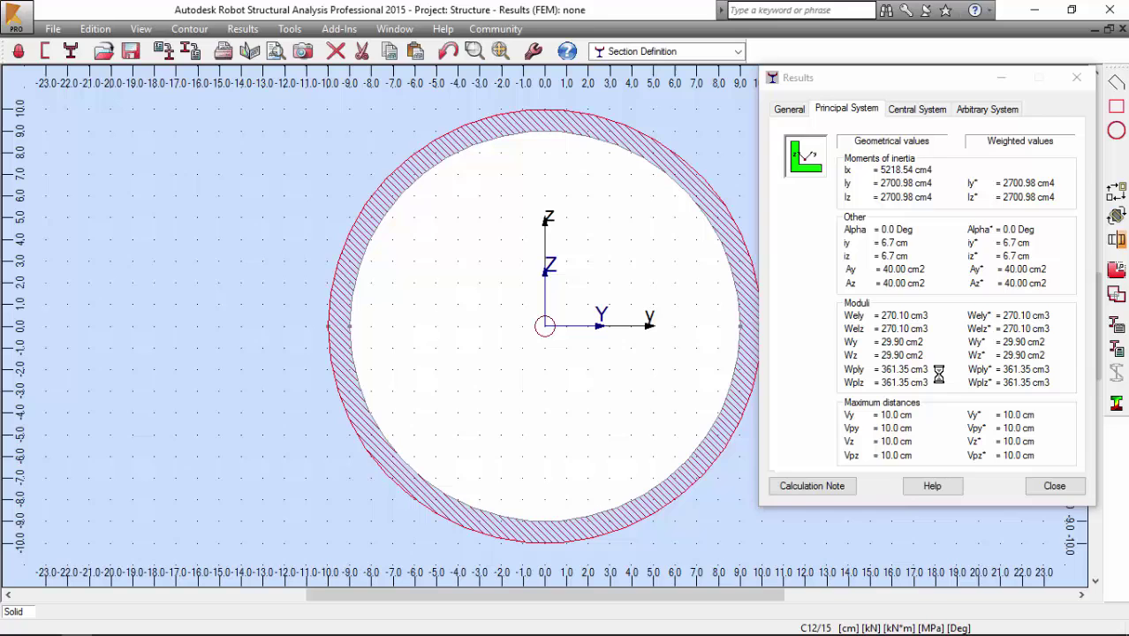
pyautogui.click(1039, 488)
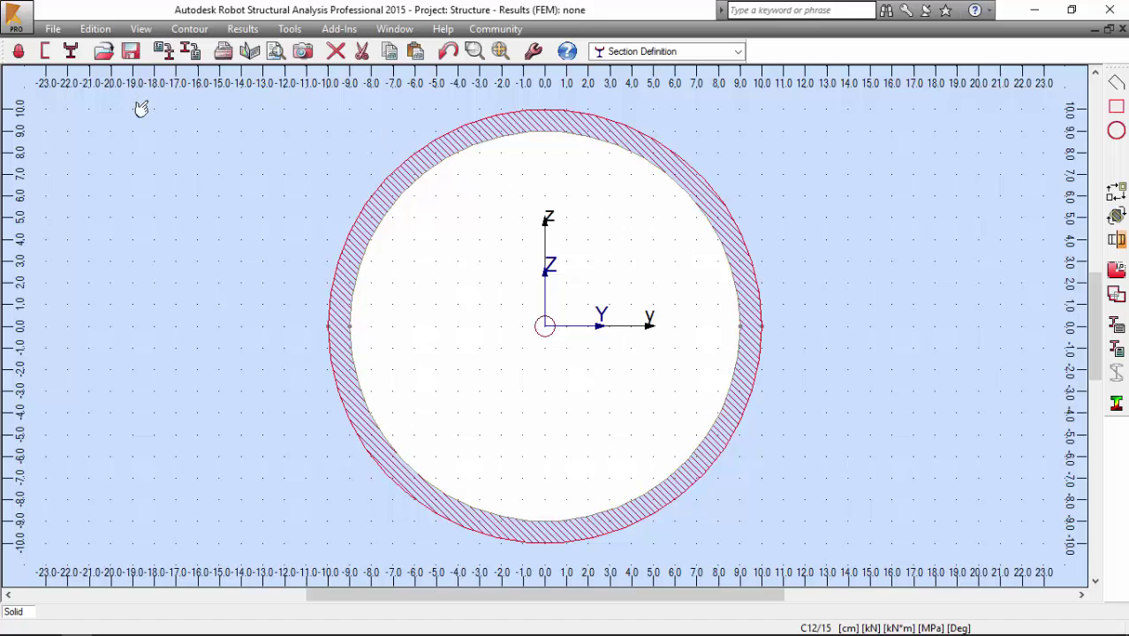
# In Save to Databases, enter the name Circ with dimensions 20, 1 and 1.
pyautogui.click(49, 32)
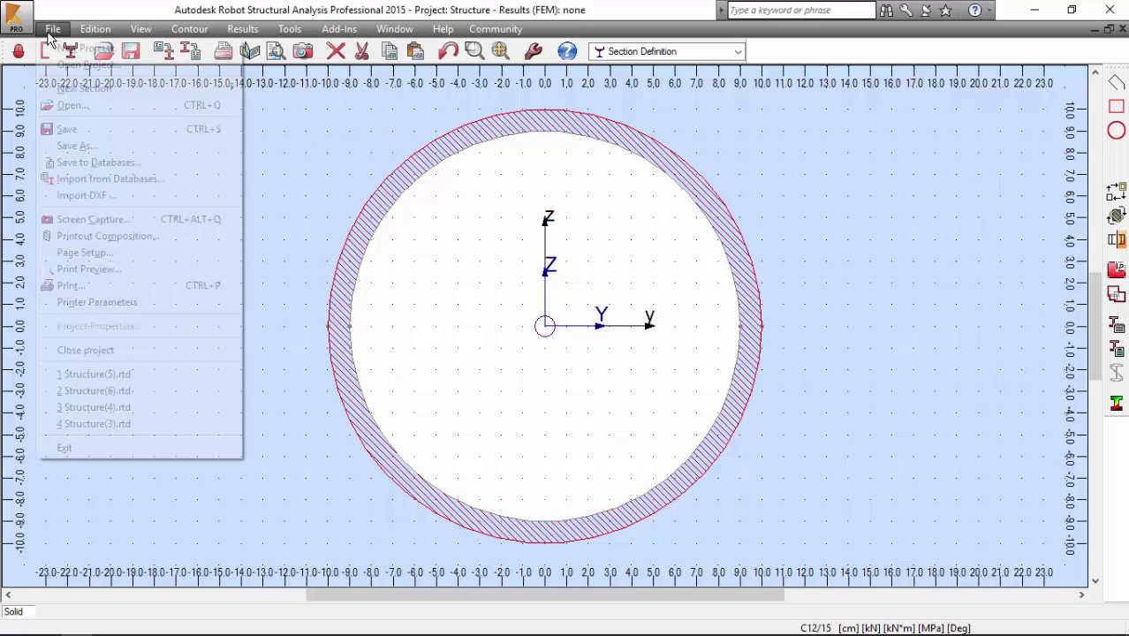
pyautogui.click(80, 166)
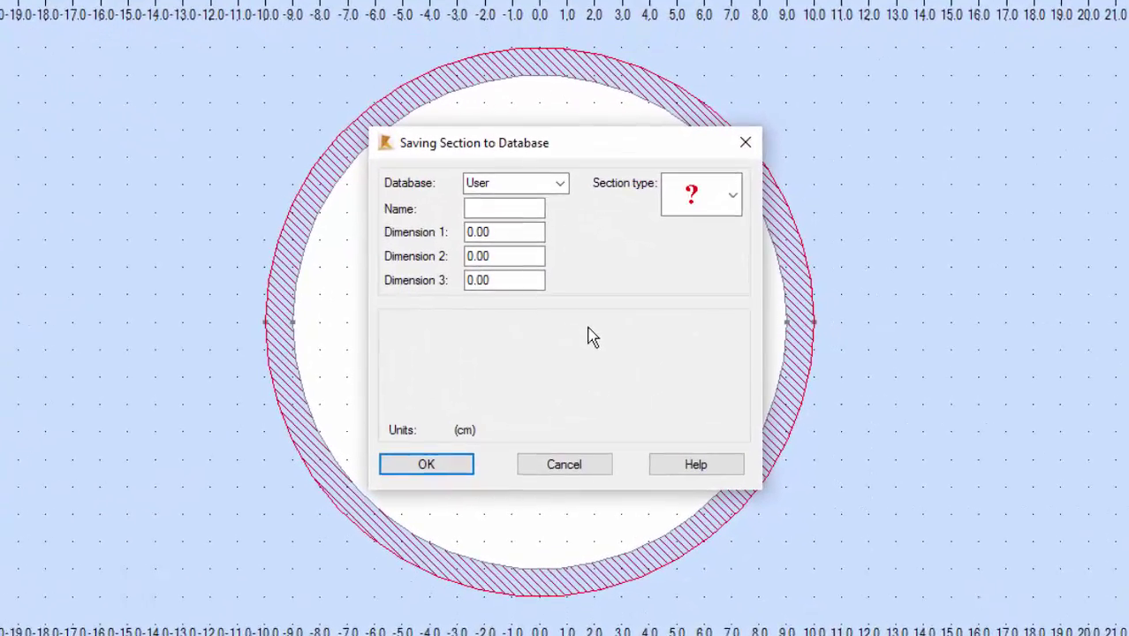
pyautogui.click(502, 191)
pyautogui.click(492, 192)
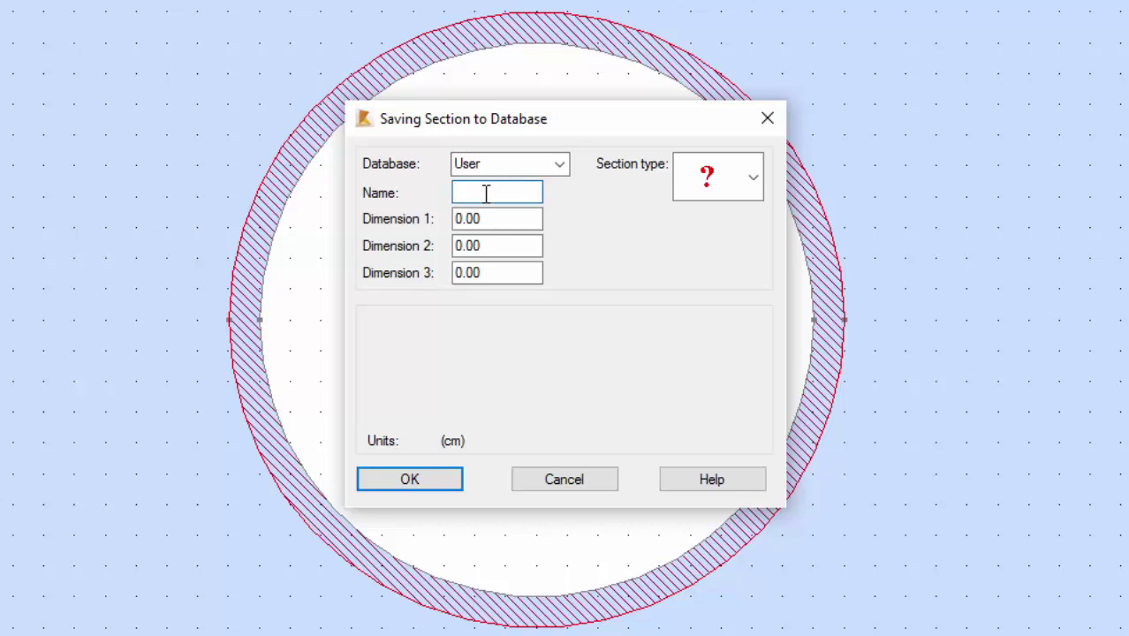
pyautogui.write('Circ')
pyautogui.press('Tab')
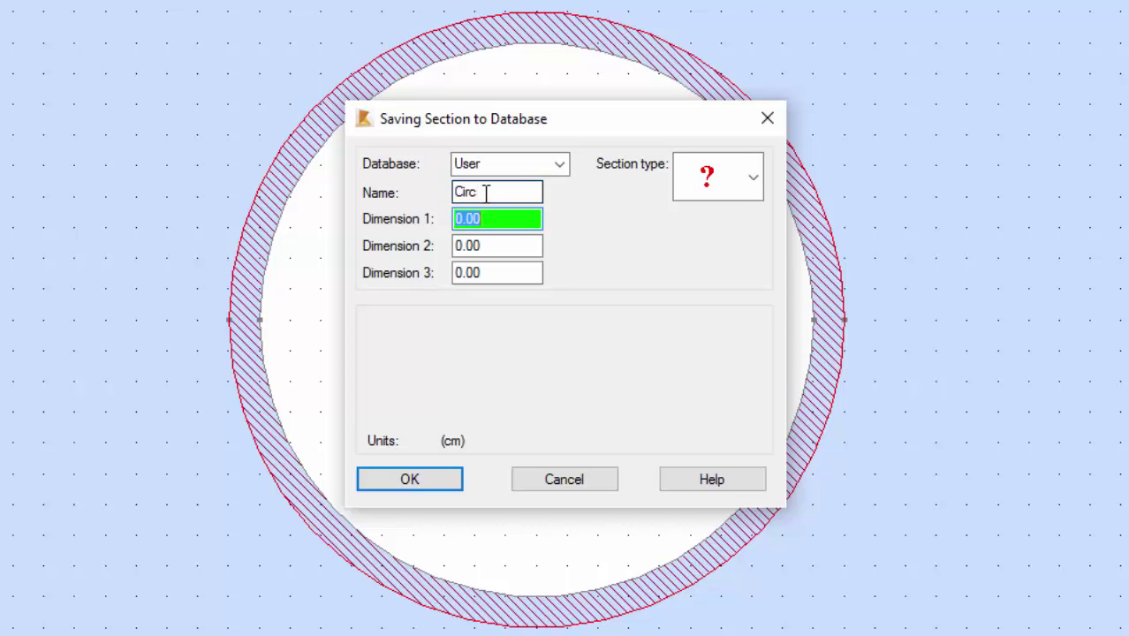
pyautogui.write('20')
pyautogui.press('Tab')
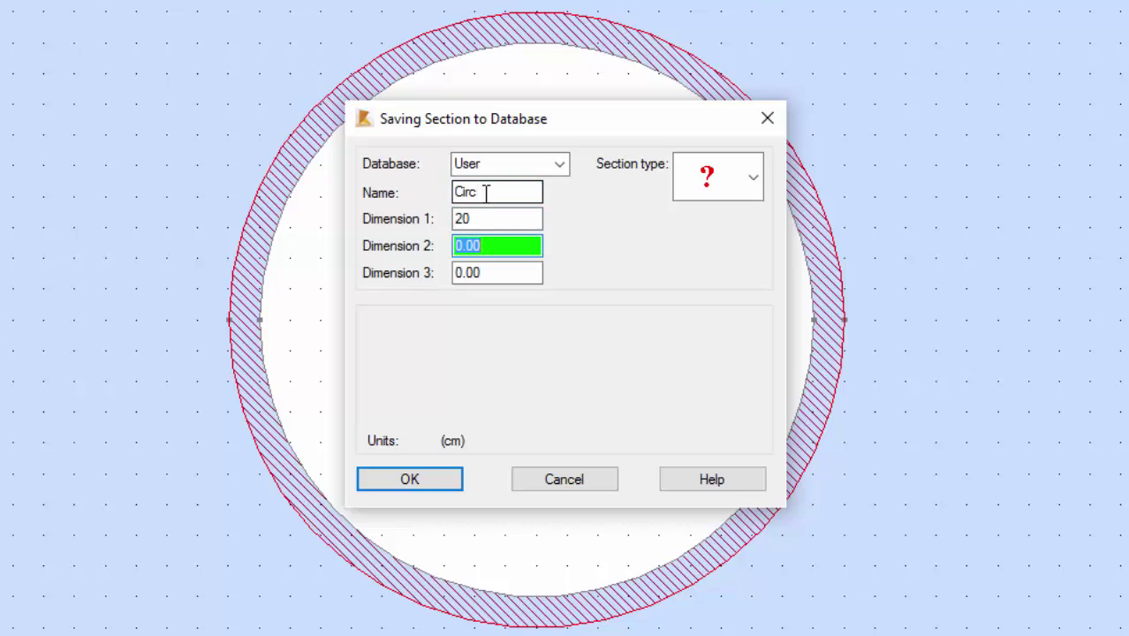
pyautogui.write('1')
pyautogui.press('Tab')
pyautogui.write('1')
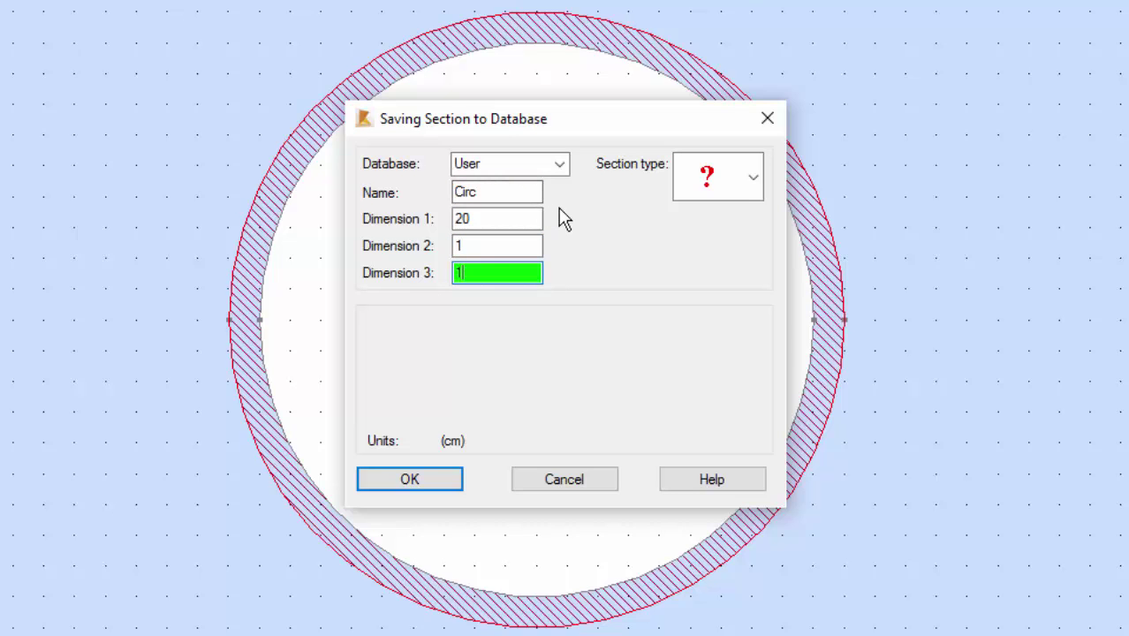
# Choose the circular tube as the database entry's section type.
pyautogui.click(752, 176)
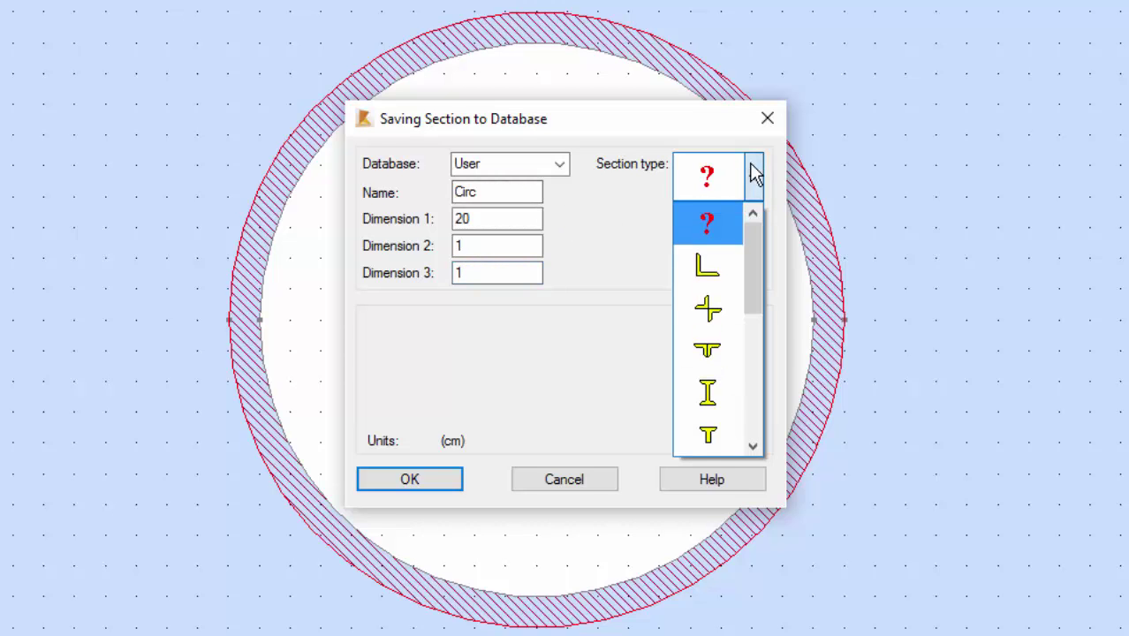
pyautogui.moveTo(750, 285); pyautogui.dragTo(751, 399)
pyautogui.click(706, 393)
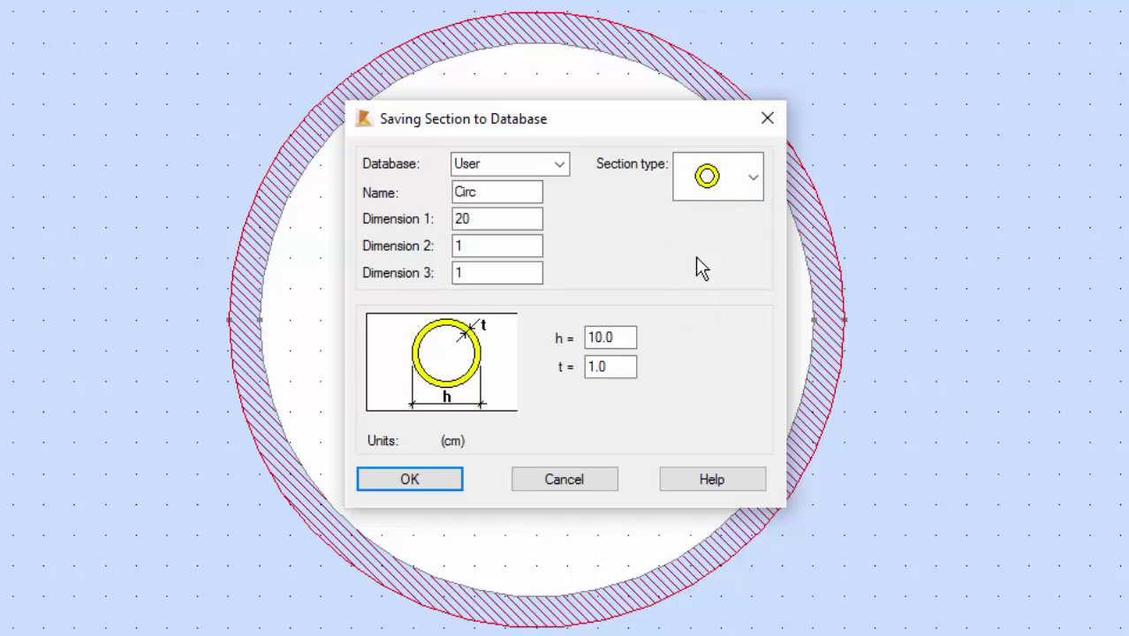
pyautogui.moveTo(761, 133)
pyautogui.mouseDown()
pyautogui.moveTo(726, 125)
pyautogui.moveTo(632, 137)
pyautogui.moveTo(570, 179)
pyautogui.moveTo(669, 232)
pyautogui.moveTo(762, 205)
pyautogui.moveTo(739, 149)
pyautogui.mouseUp()
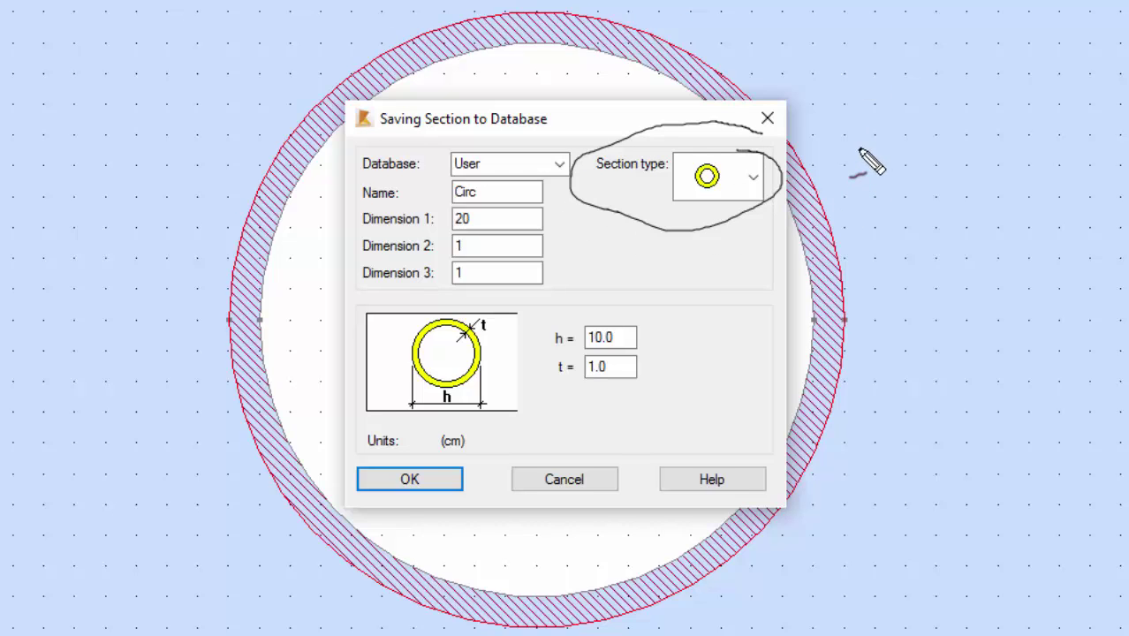
pyautogui.moveTo(864, 137); pyautogui.dragTo(826, 189)
pyautogui.moveTo(825, 136); pyautogui.dragTo(863, 188)
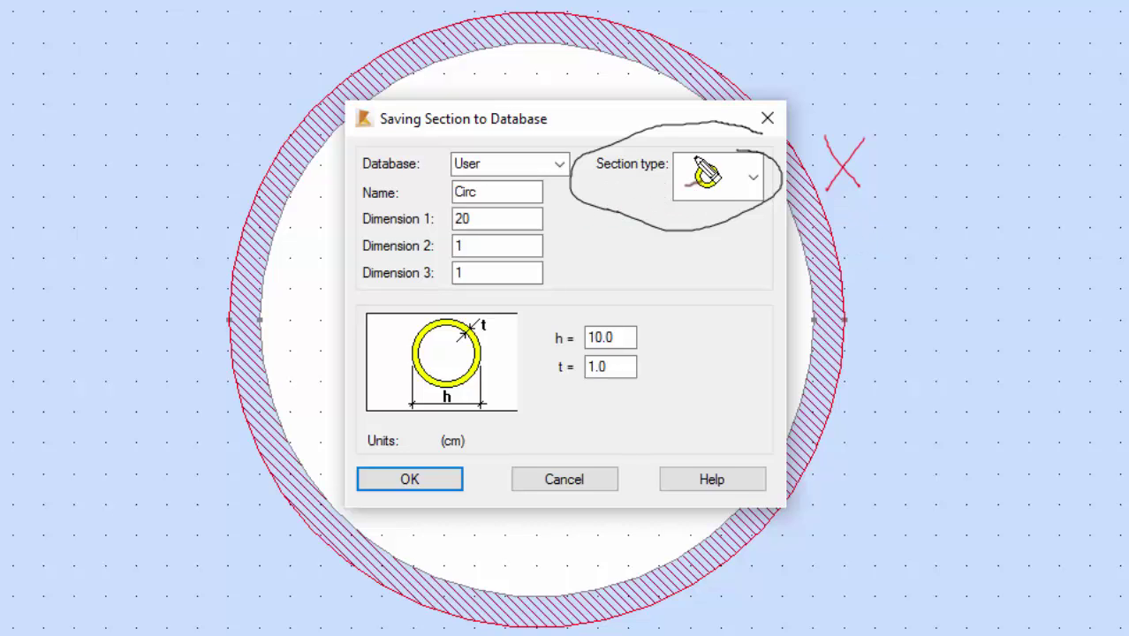
pyautogui.press('e')
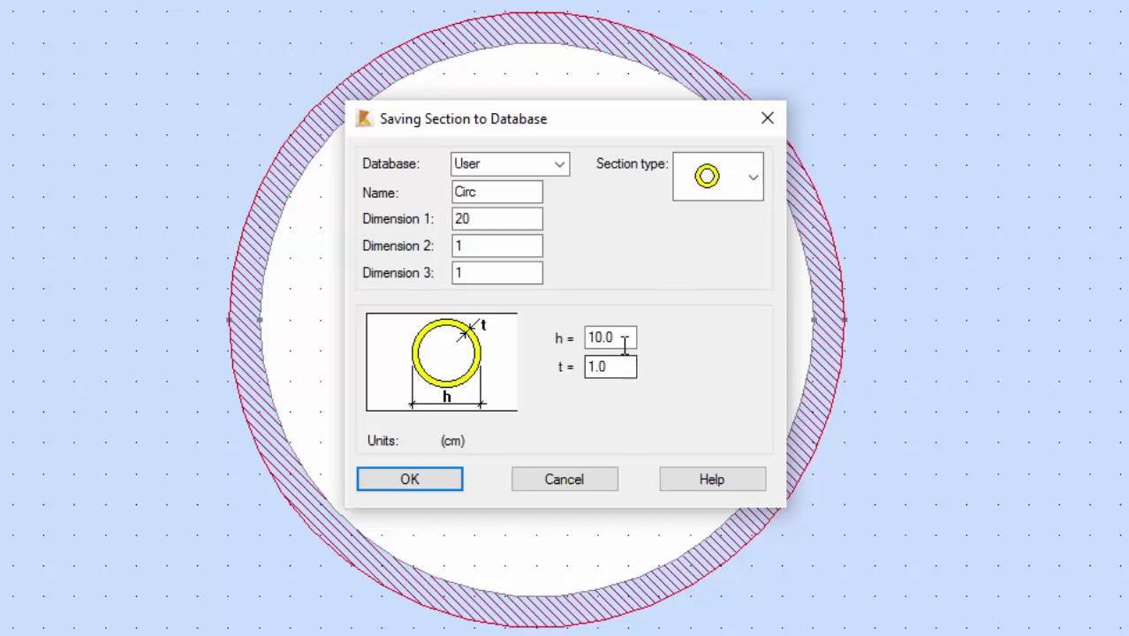
# Set tube diameter h to 20 and thickness t to 1, then cancel the saving window.
pyautogui.moveTo(632, 336); pyautogui.dragTo(585, 336)
pyautogui.write('20')
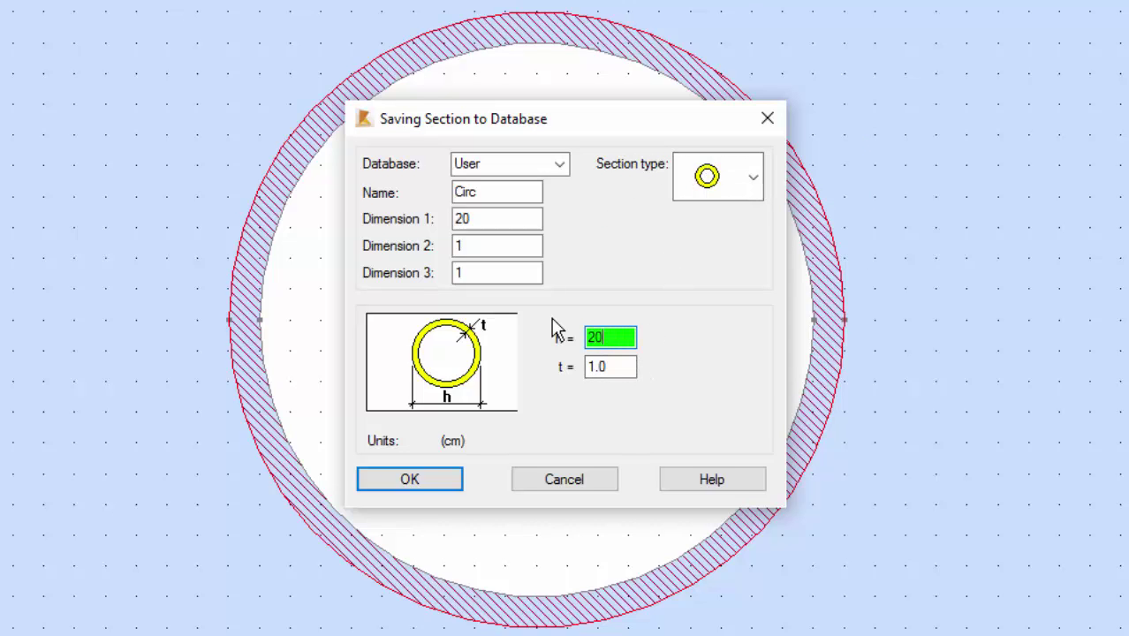
pyautogui.press('Tab')
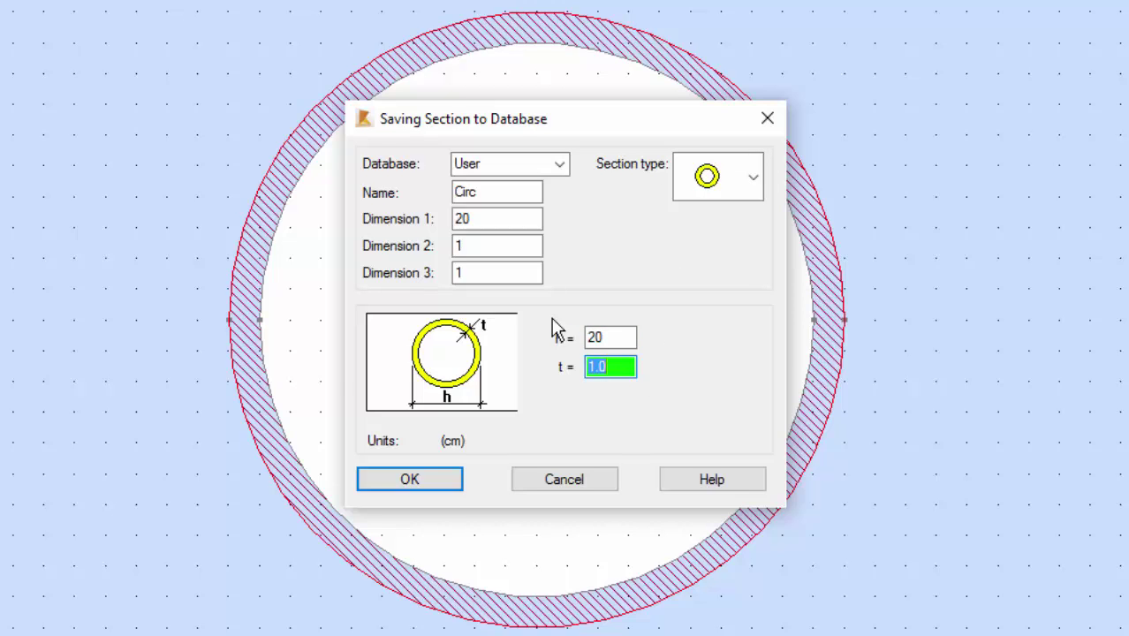
pyautogui.write('1')
pyautogui.click(551, 482)
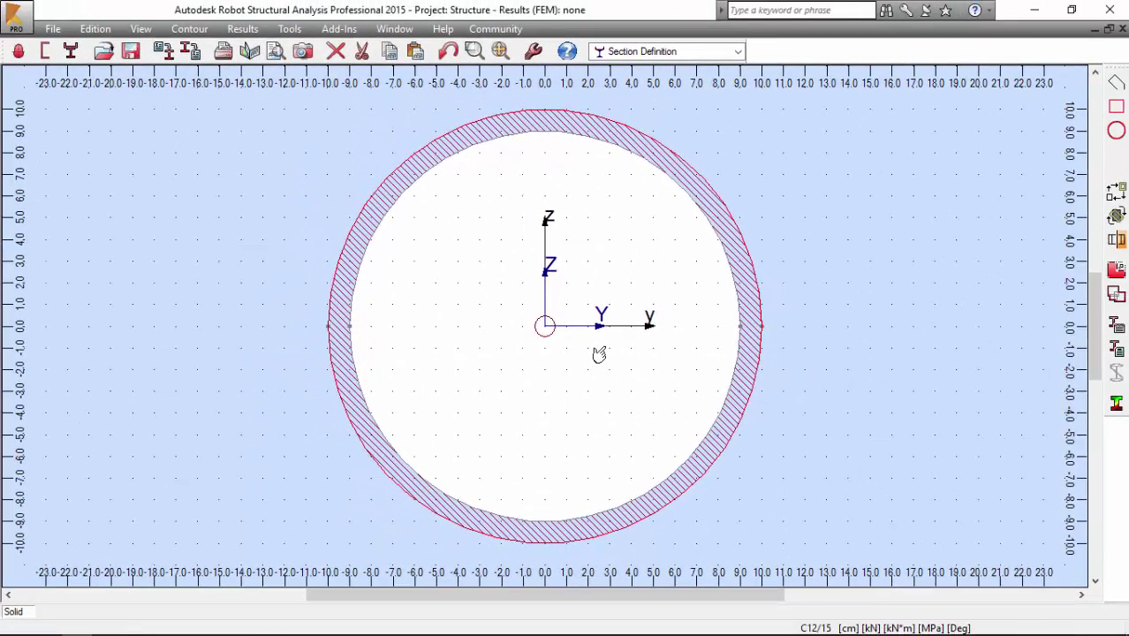
# Create a new Thin Walled section, declining to save the tube section.
pyautogui.click(55, 30)
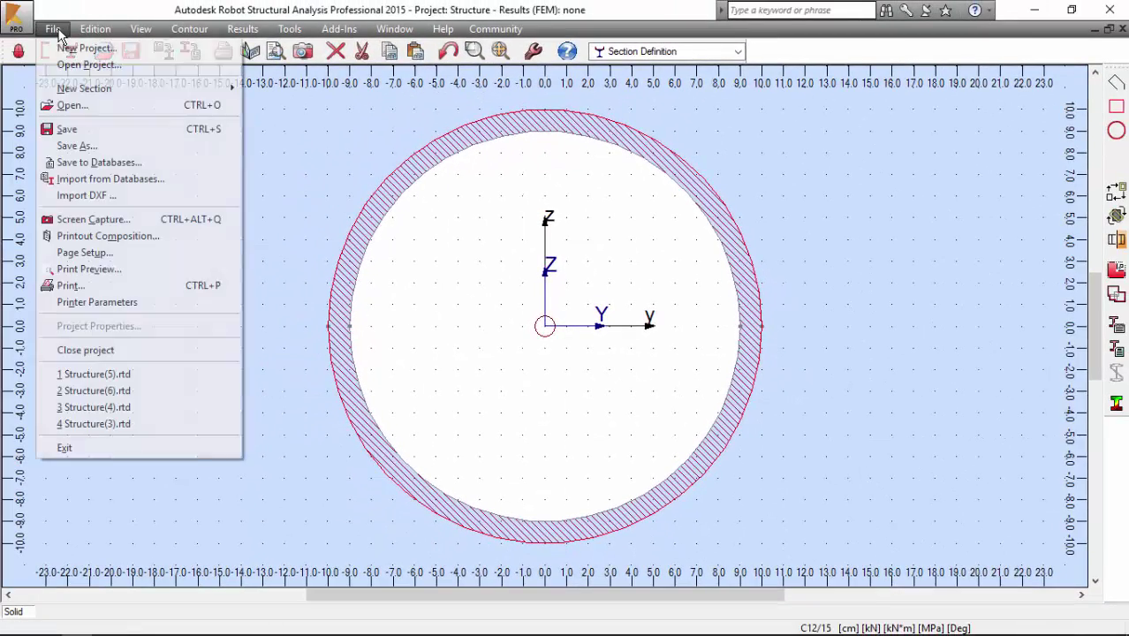
pyautogui.moveTo(76, 88)
pyautogui.click(264, 106)
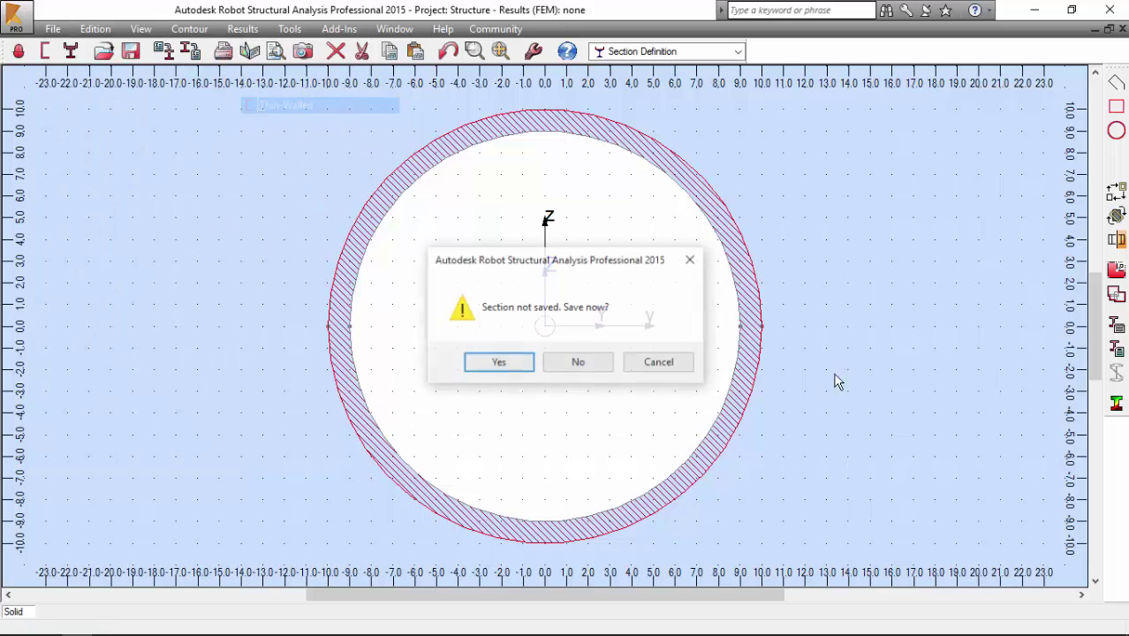
pyautogui.click(579, 362)
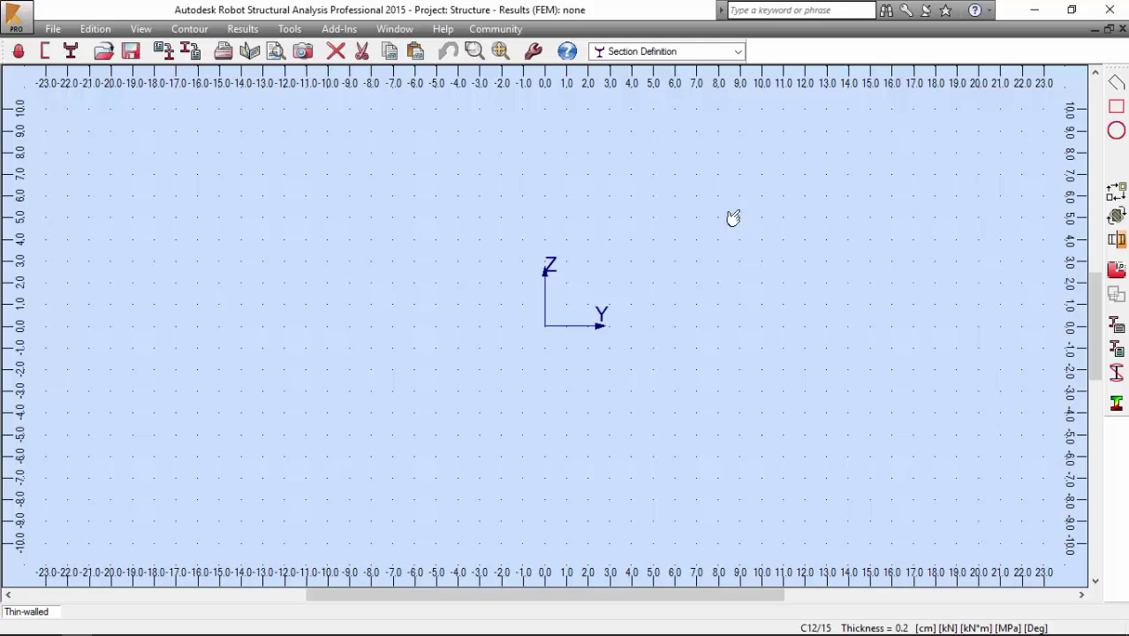
# Start a new contour at point 0,0 and add the top segment to 10,0.
pyautogui.click(1117, 83)
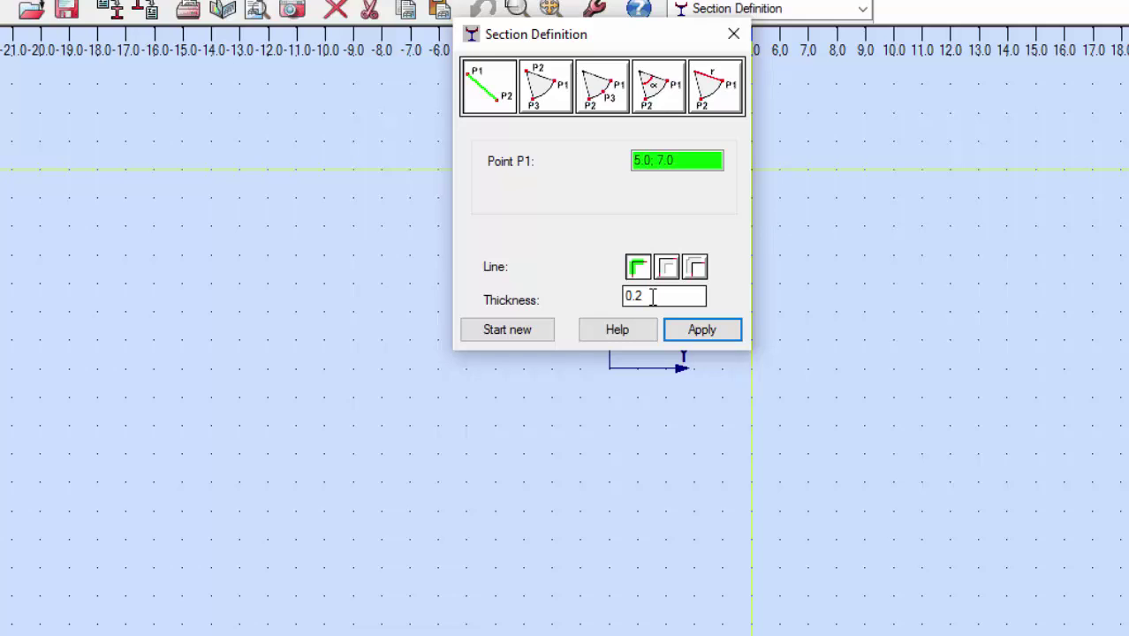
pyautogui.click(673, 160)
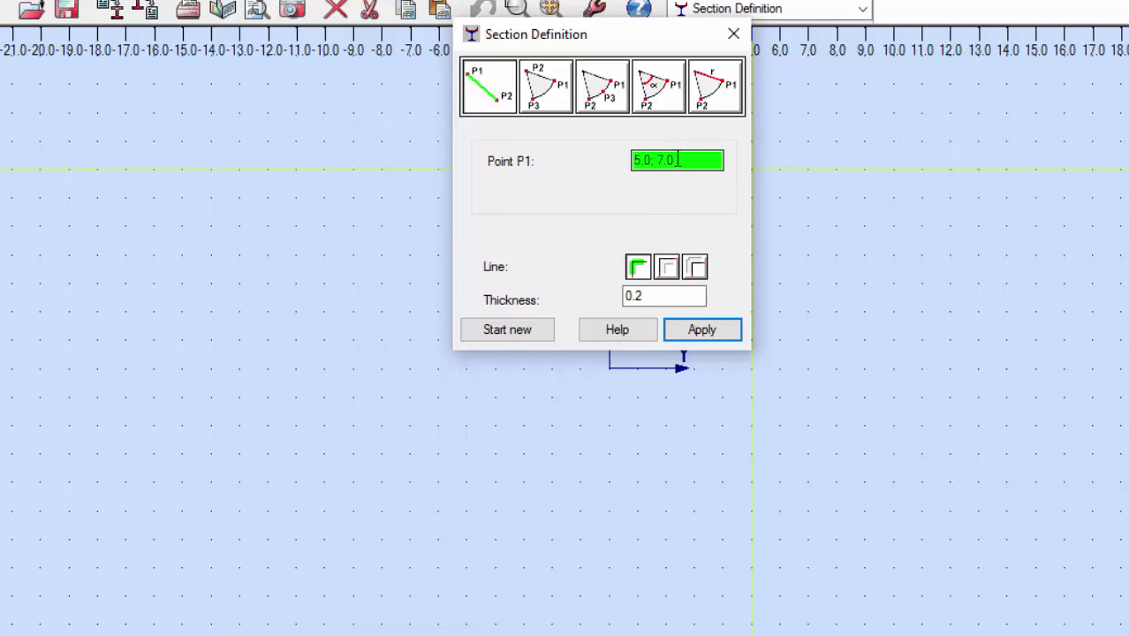
pyautogui.moveTo(677, 160); pyautogui.dragTo(623, 162)
pyautogui.write('0')
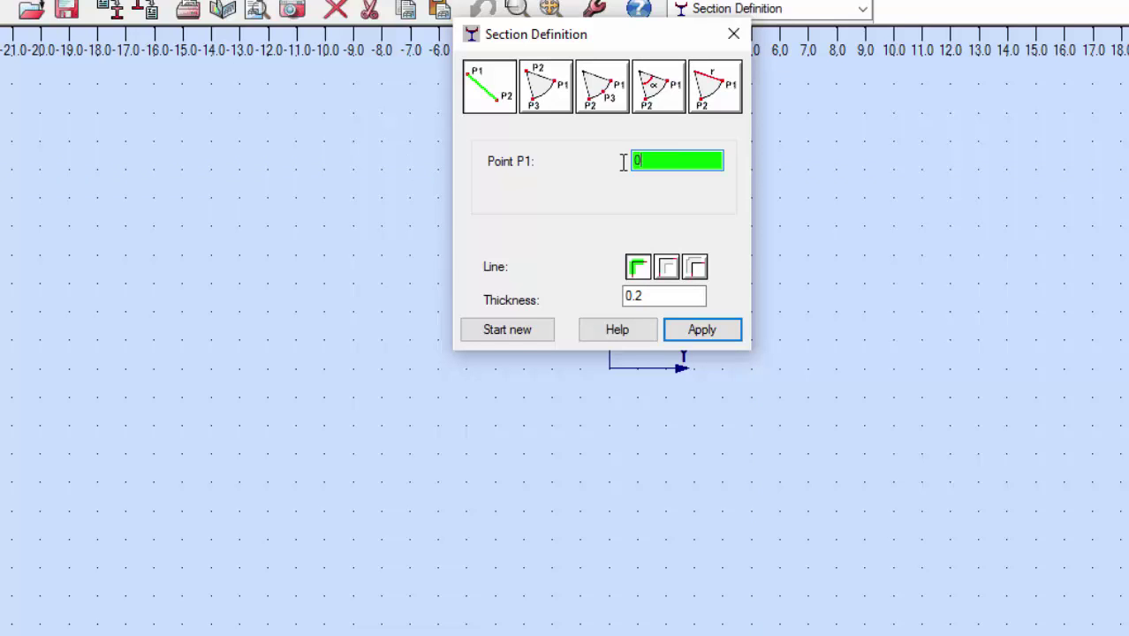
pyautogui.write(',0')
pyautogui.press('Return')
pyautogui.click(651, 160)
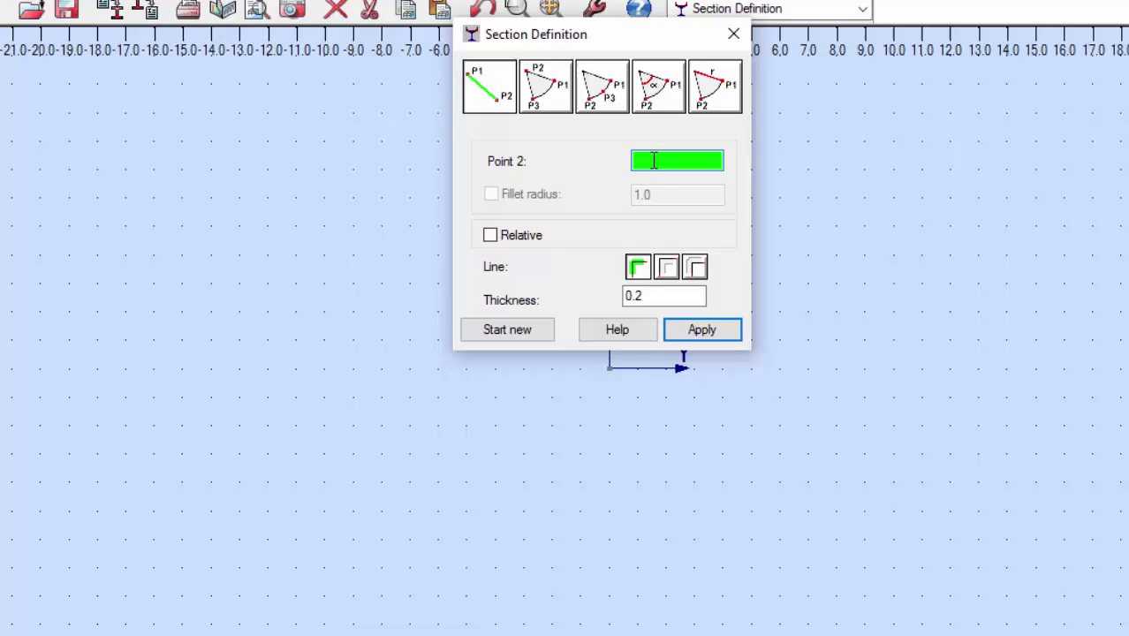
pyautogui.write('10,0')
pyautogui.click(700, 335)
# Add the diagonal segment down to 0;-10 and the bottom segment out to 10;-10.
pyautogui.click(654, 157)
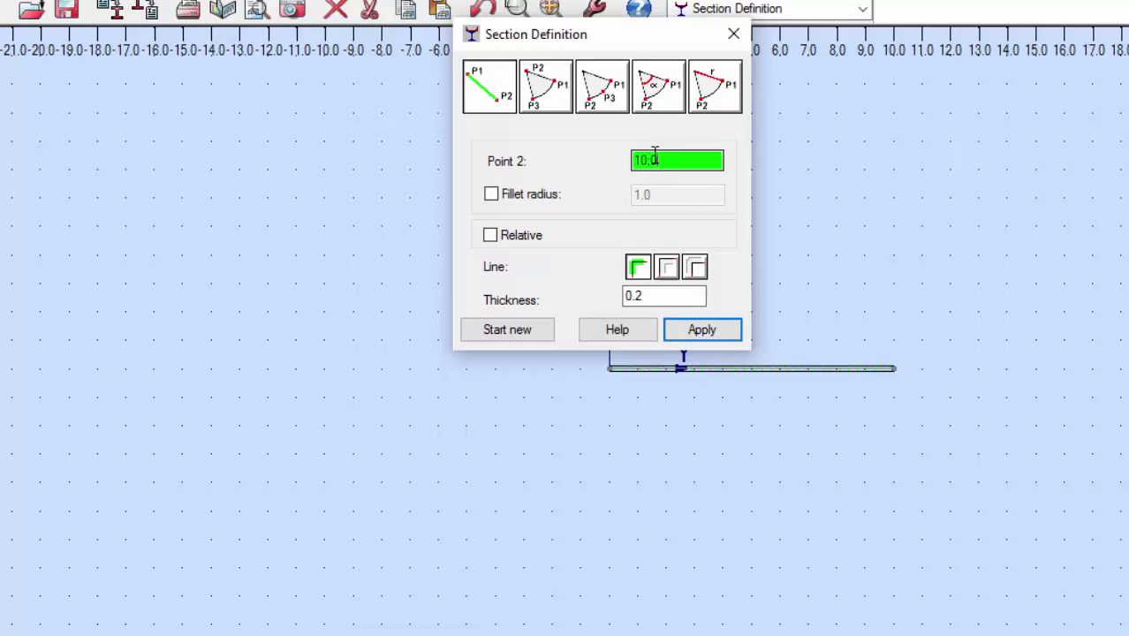
pyautogui.moveTo(655, 157); pyautogui.dragTo(613, 159)
pyautogui.write('0;')
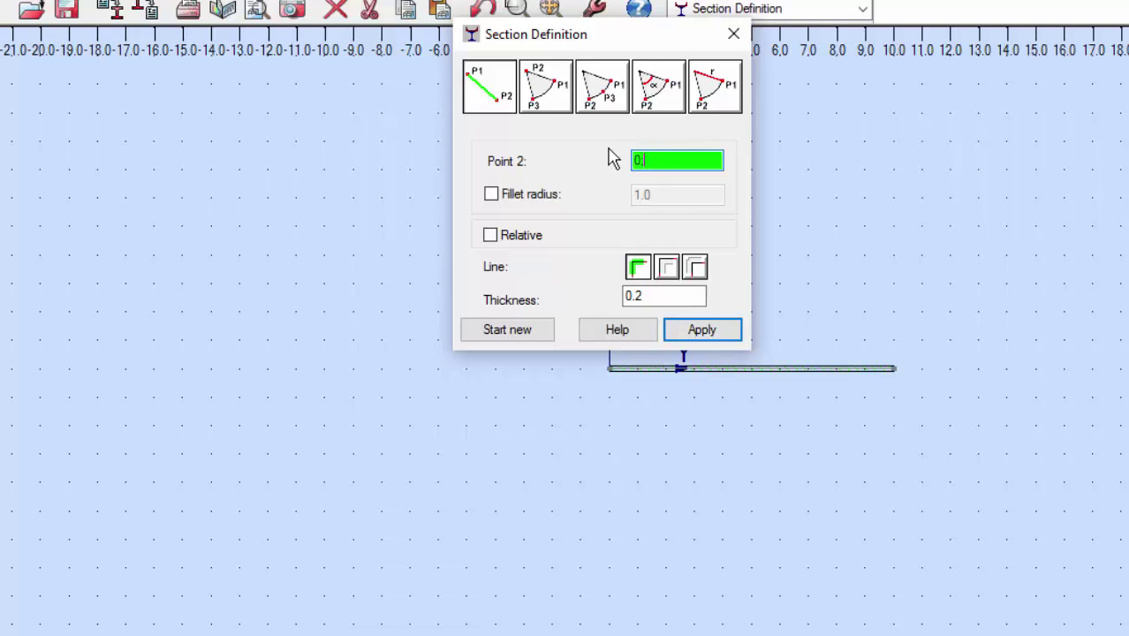
pyautogui.write('-10')
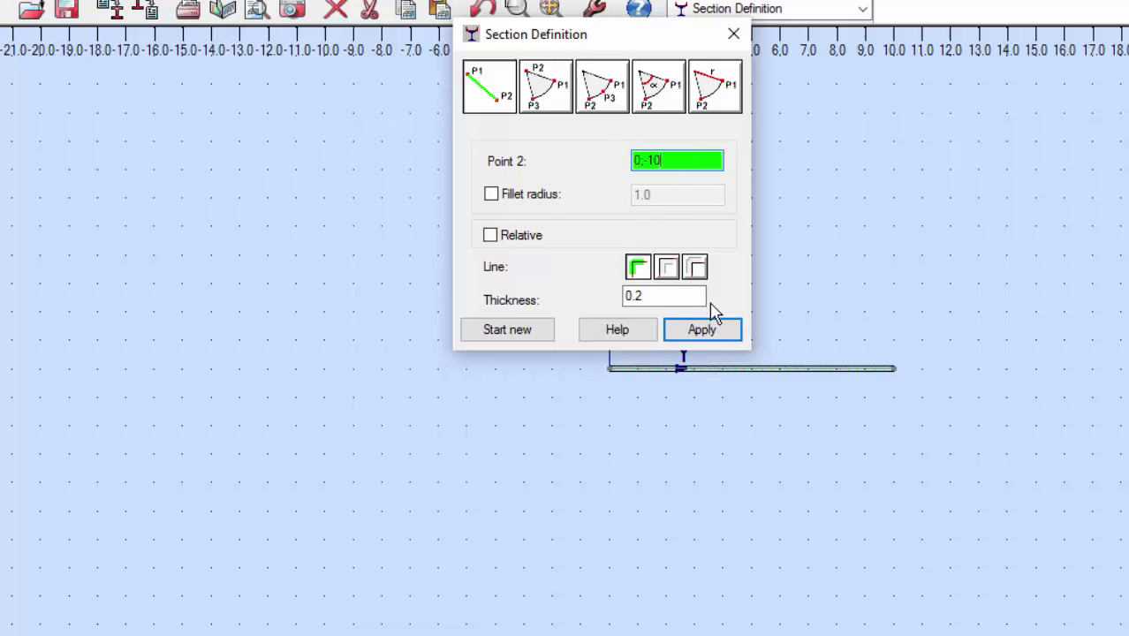
pyautogui.click(703, 331)
pyautogui.moveTo(680, 159); pyautogui.dragTo(629, 161)
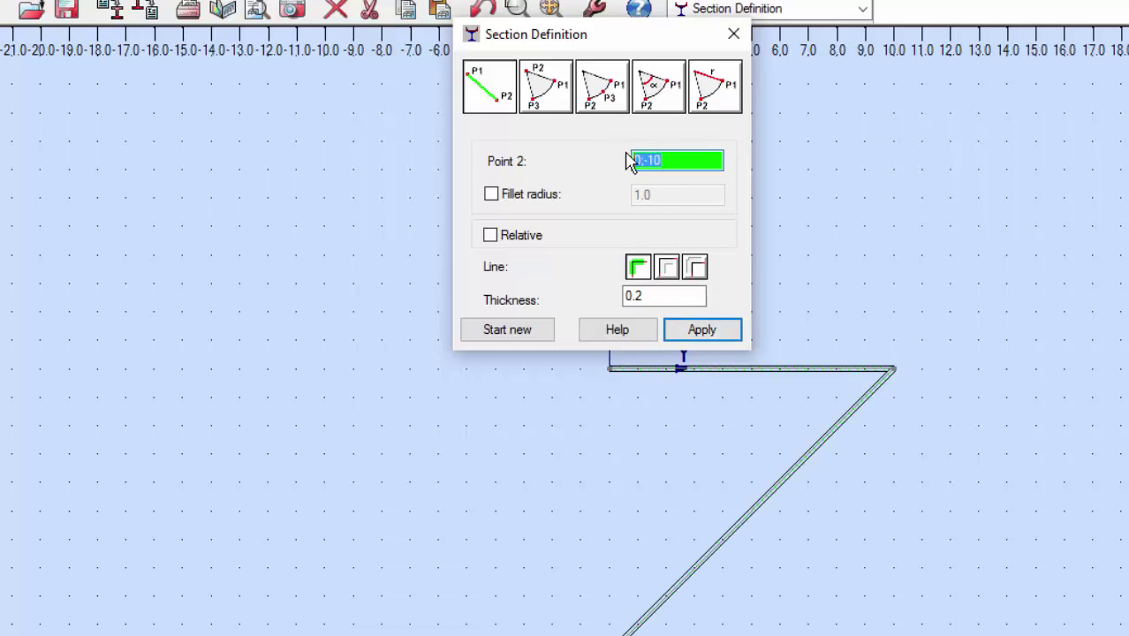
pyautogui.write('10;-10')
pyautogui.click(702, 328)
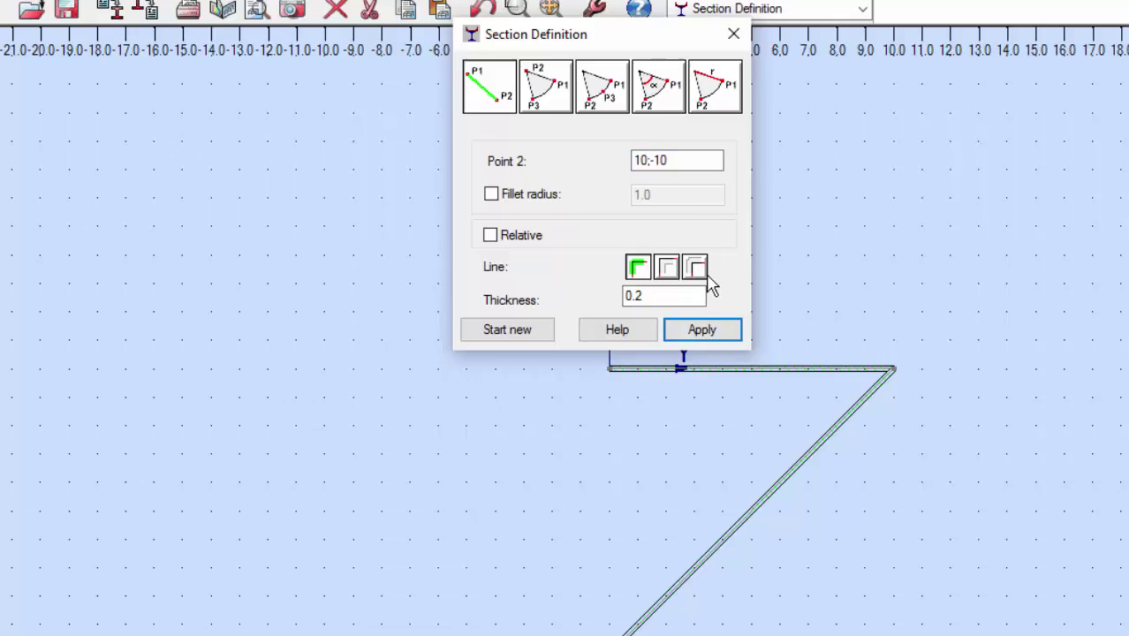
# Close the Section Definition dialog to finish the Z contour.
pyautogui.click(733, 33)
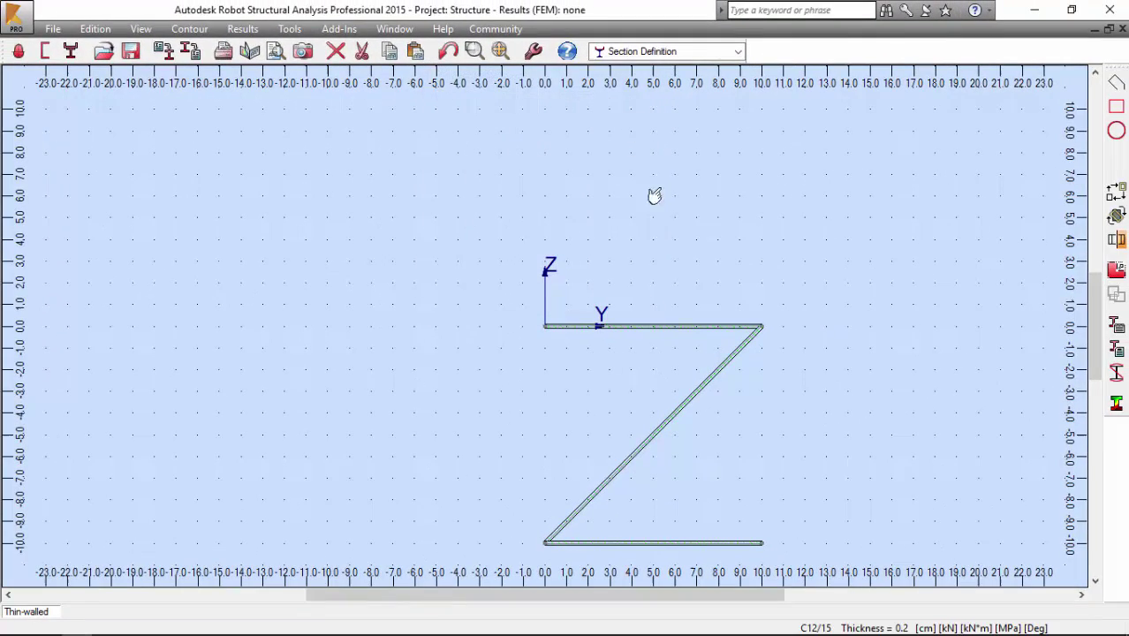
pyautogui.scroll(1, 692, 484)
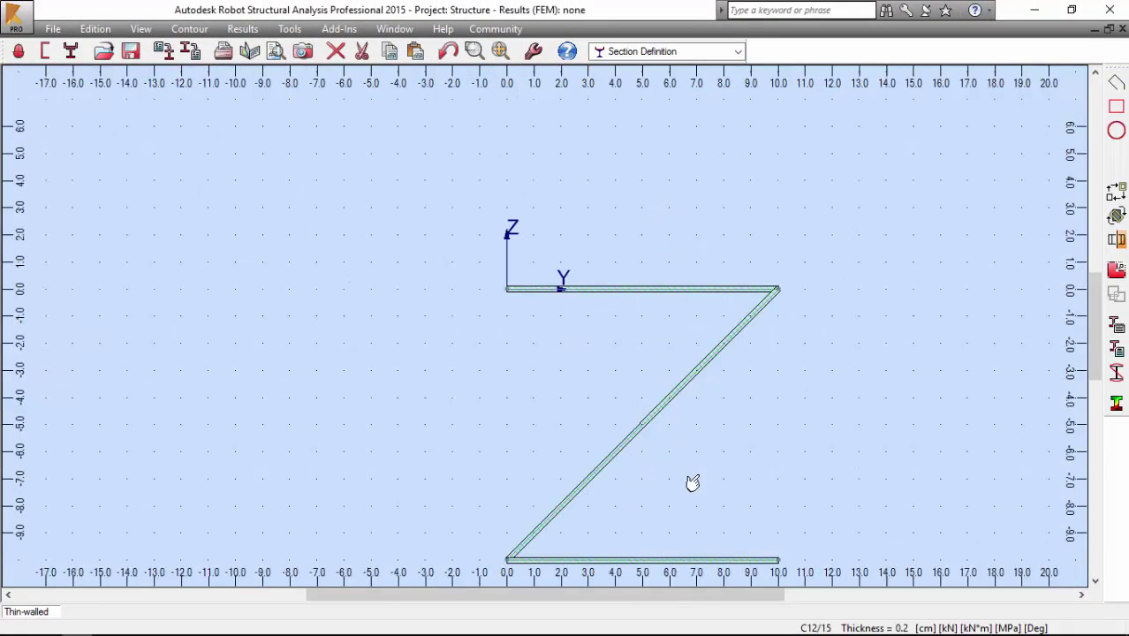
pyautogui.scroll(-1, 691, 483)
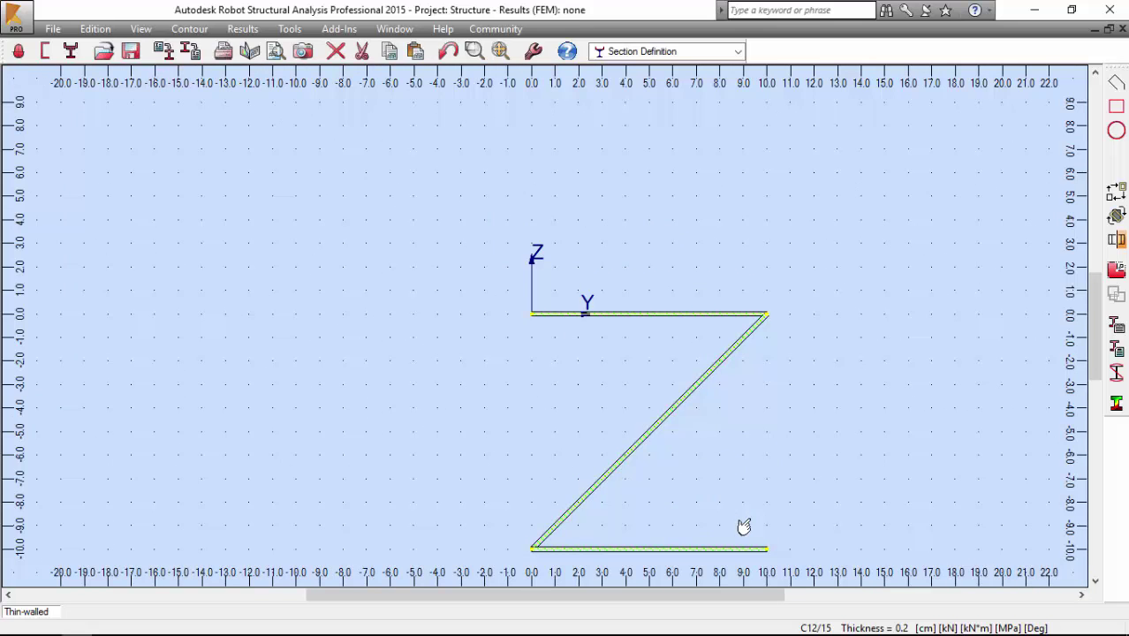
# Review the geometric property results (area 6.83 cm2, centroid 5.0;-5.0 cm), then close them.
pyautogui.click(238, 35)
pyautogui.moveTo(259, 53)
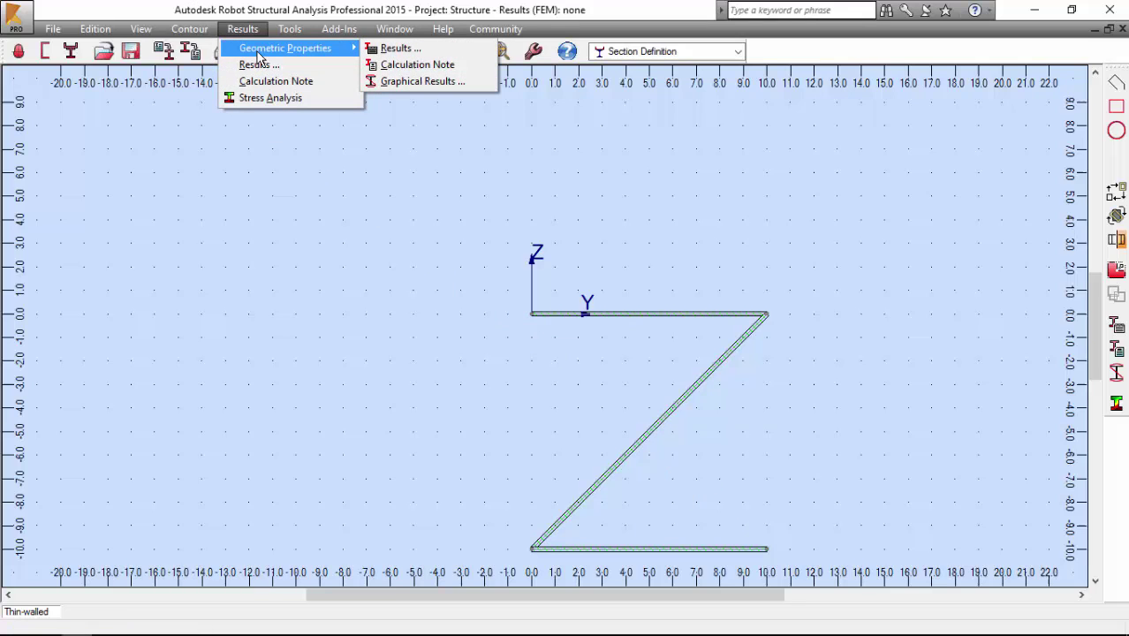
pyautogui.click(394, 48)
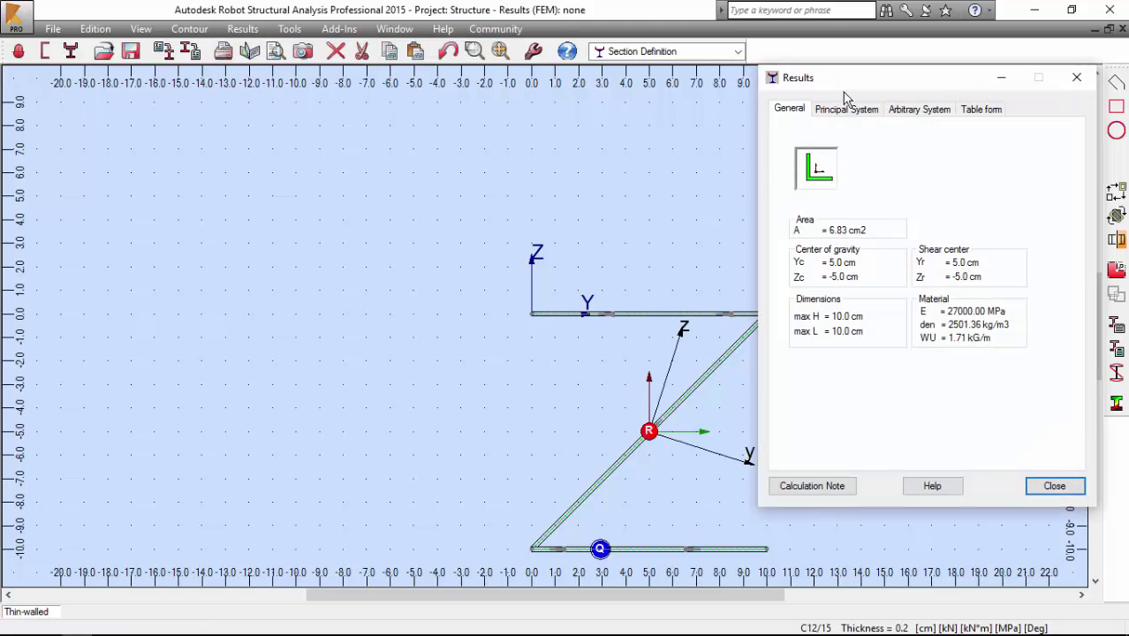
pyautogui.moveTo(843, 88); pyautogui.dragTo(223, 80)
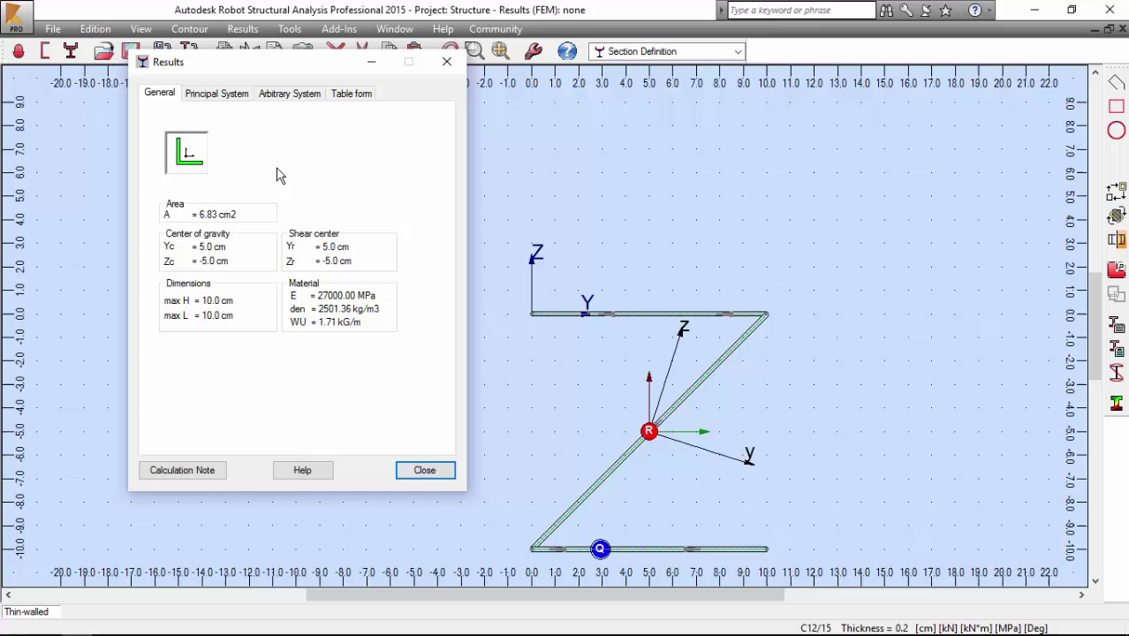
pyautogui.click(420, 471)
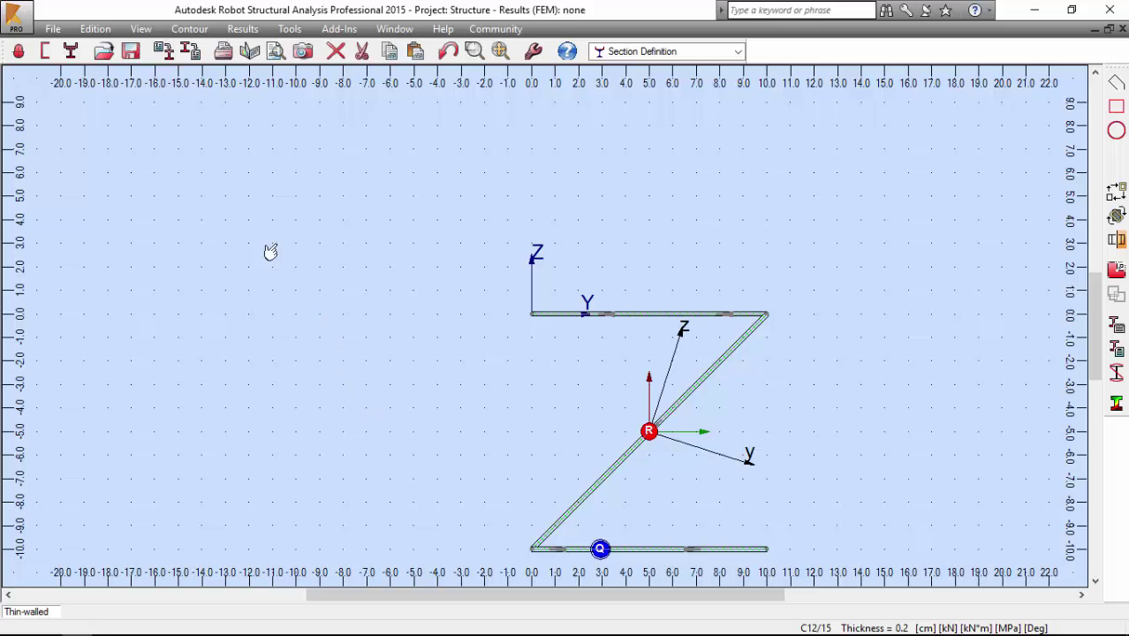
# Turn on the Somega (s) diagram in Graphical Results, peaking at 20.71 and -25.00.
pyautogui.click(245, 32)
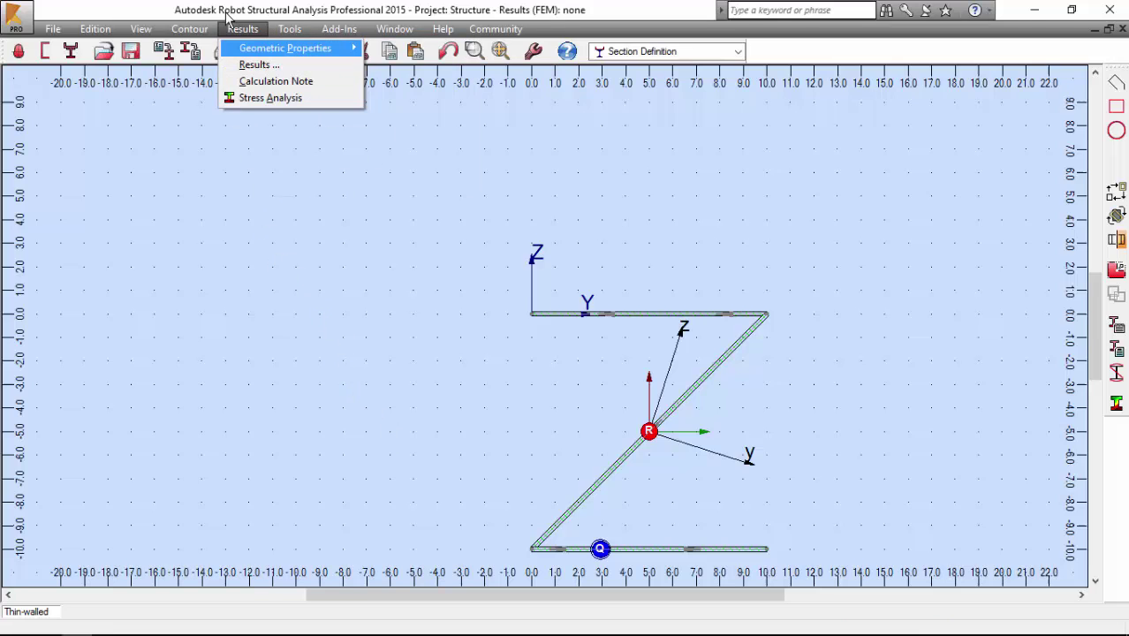
pyautogui.moveTo(269, 51)
pyautogui.click(415, 81)
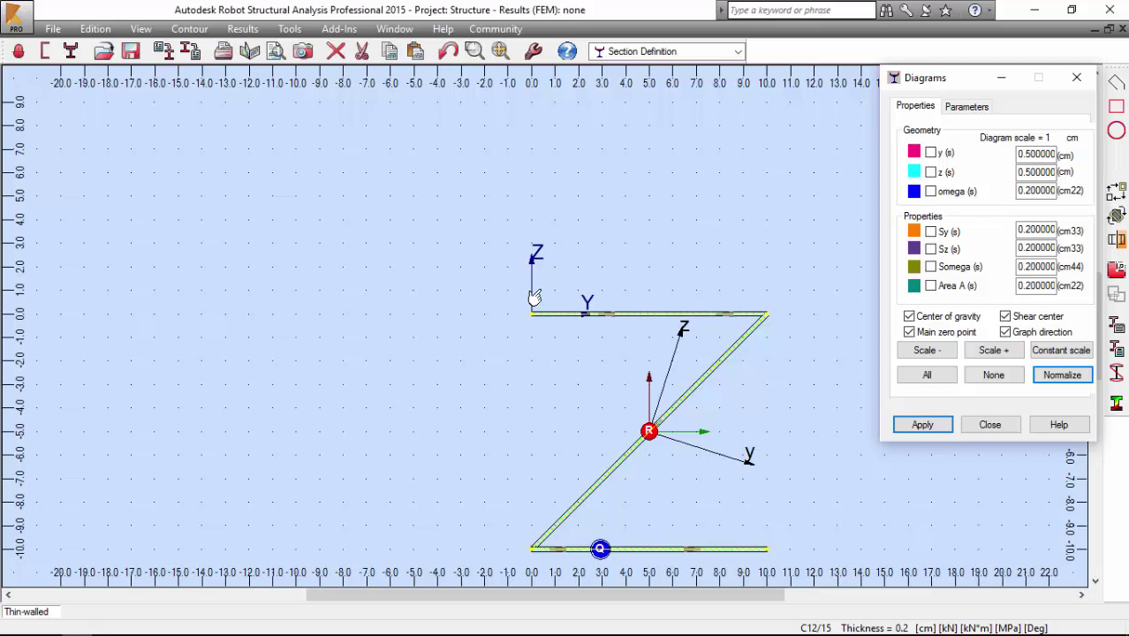
pyautogui.click(930, 268)
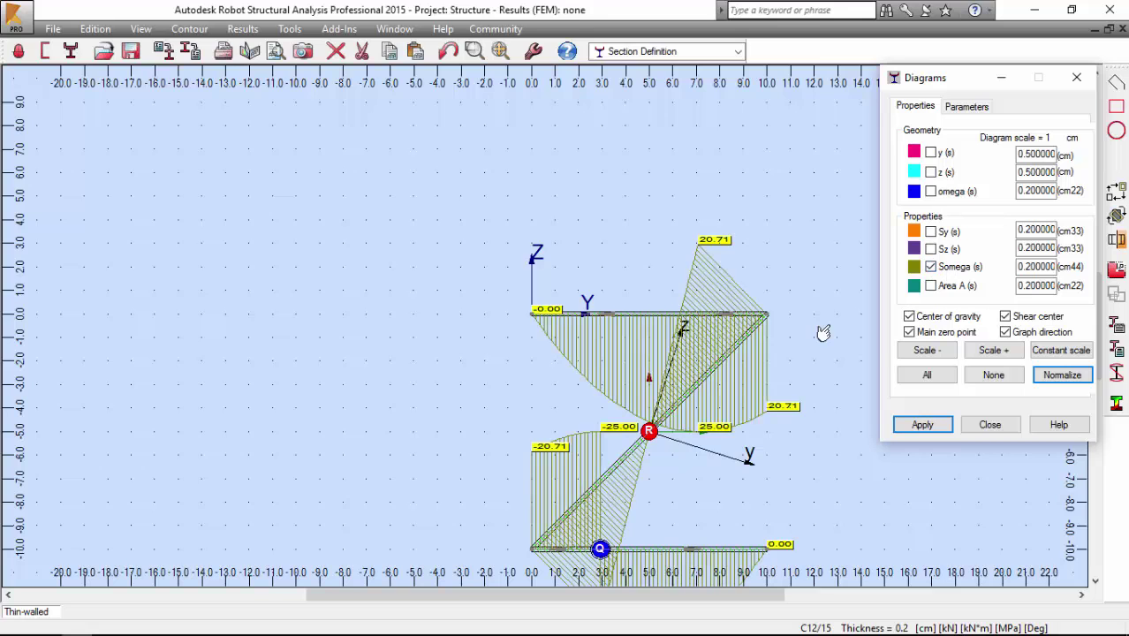
pyautogui.click(989, 425)
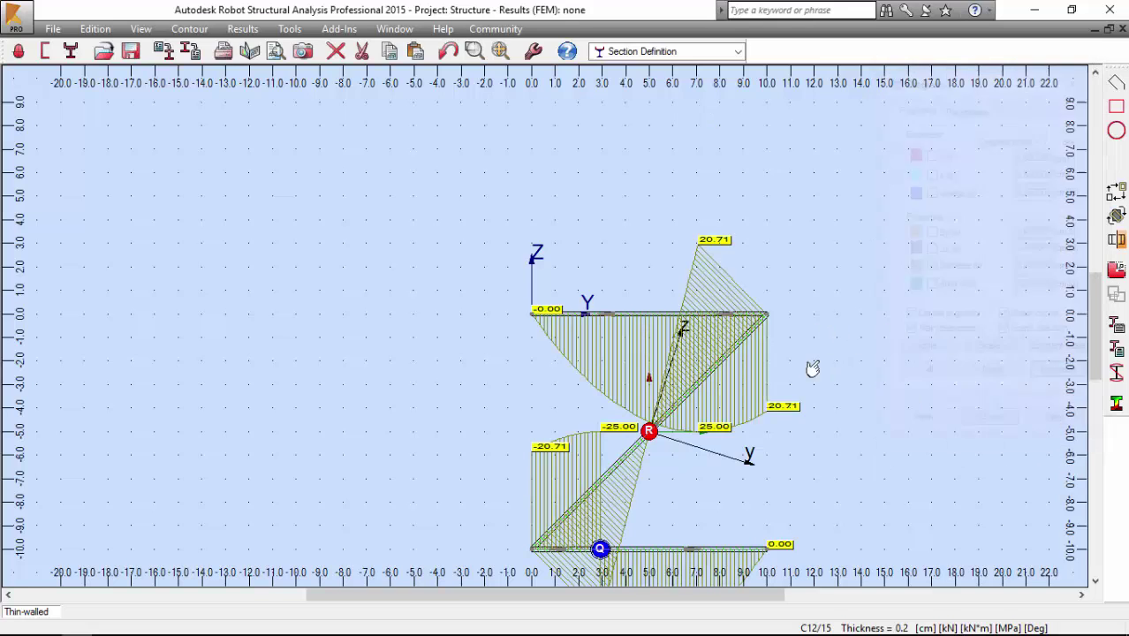
pyautogui.scroll(-2, 806, 366)
pyautogui.scroll(-1, 791, 486)
pyautogui.scroll(2, 801, 528)
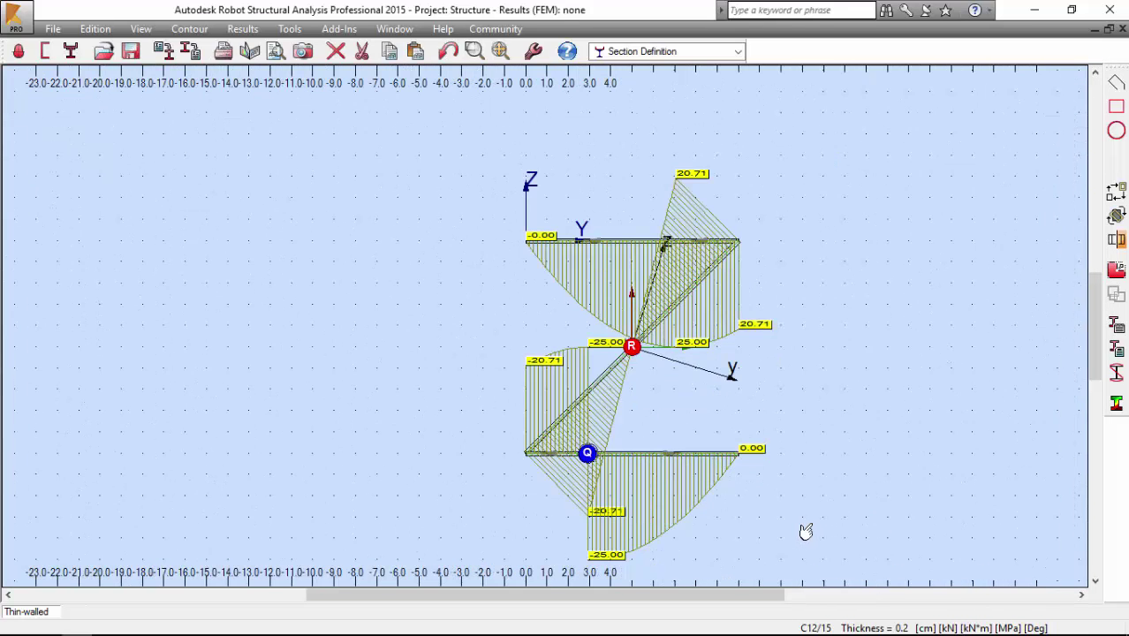
pyautogui.scroll(1, 804, 528)
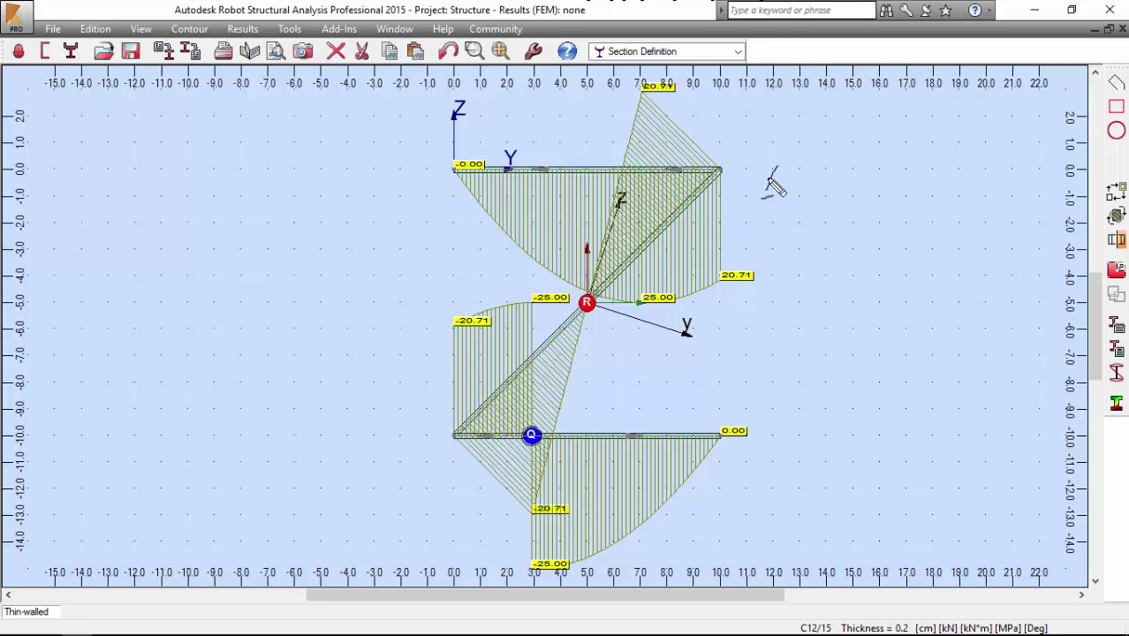
# Sketch a simply supported beam with supports, load line, arrows and a sag curve.
pyautogui.moveTo(773, 166)
pyautogui.mouseDown()
pyautogui.moveTo(767, 187)
pyautogui.moveTo(977, 160)
pyautogui.moveTo(982, 174)
pyautogui.mouseUp()
pyautogui.moveTo(775, 171)
pyautogui.mouseDown()
pyautogui.moveTo(831, 191)
pyautogui.moveTo(900, 189)
pyautogui.moveTo(971, 162)
pyautogui.mouseUp()
pyautogui.moveTo(771, 116)
pyautogui.mouseDown()
pyautogui.moveTo(942, 123)
pyautogui.moveTo(968, 146)
pyautogui.moveTo(974, 132)
pyautogui.mouseUp()
pyautogui.moveTo(872, 120)
pyautogui.mouseDown()
pyautogui.moveTo(870, 141)
pyautogui.moveTo(876, 132)
pyautogui.mouseUp()
pyautogui.moveTo(772, 151); pyautogui.dragTo(760, 151)
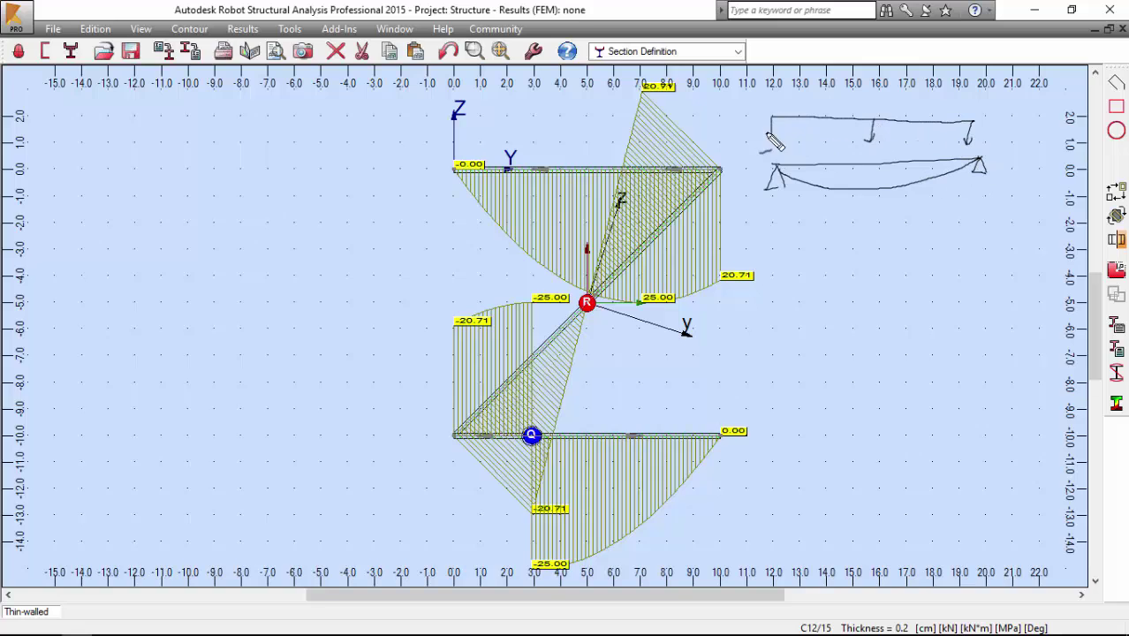
pyautogui.moveTo(869, 182)
pyautogui.mouseDown()
pyautogui.moveTo(880, 192)
pyautogui.moveTo(870, 192)
pyautogui.mouseUp()
# Write the formula p·l²/8, label the load p, add the span line, and circle everything.
pyautogui.moveTo(828, 249); pyautogui.dragTo(878, 231)
pyautogui.moveTo(815, 276)
pyautogui.mouseDown()
pyautogui.moveTo(881, 261)
pyautogui.moveTo(843, 293)
pyautogui.mouseUp()
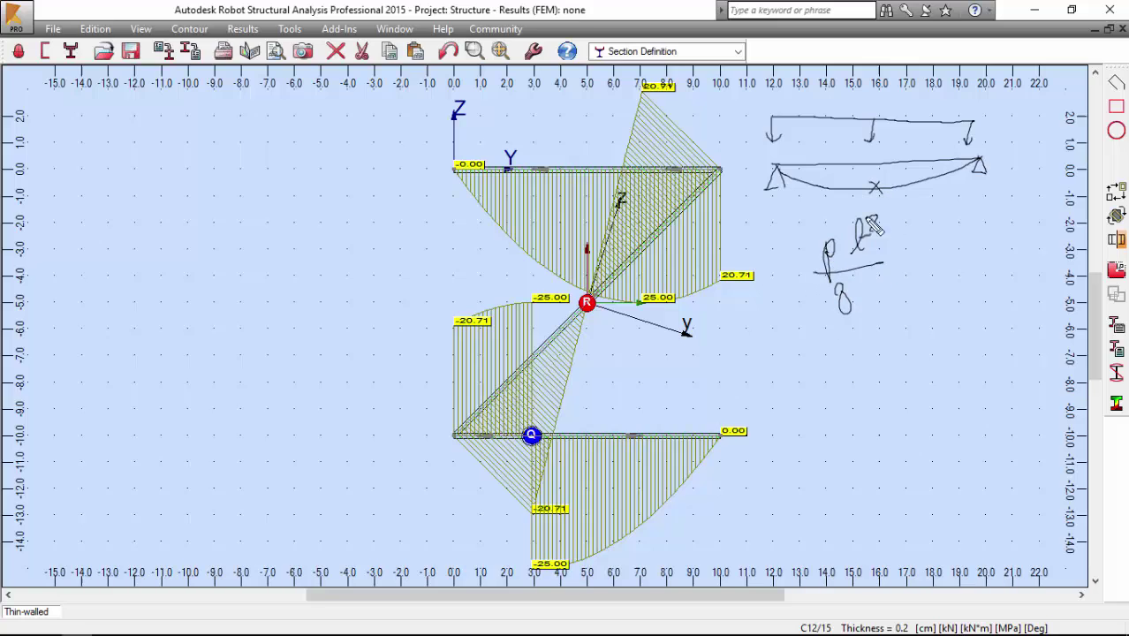
pyautogui.moveTo(899, 101); pyautogui.dragTo(903, 115)
pyautogui.moveTo(778, 196); pyautogui.dragTo(774, 203)
pyautogui.moveTo(968, 206); pyautogui.dragTo(979, 201)
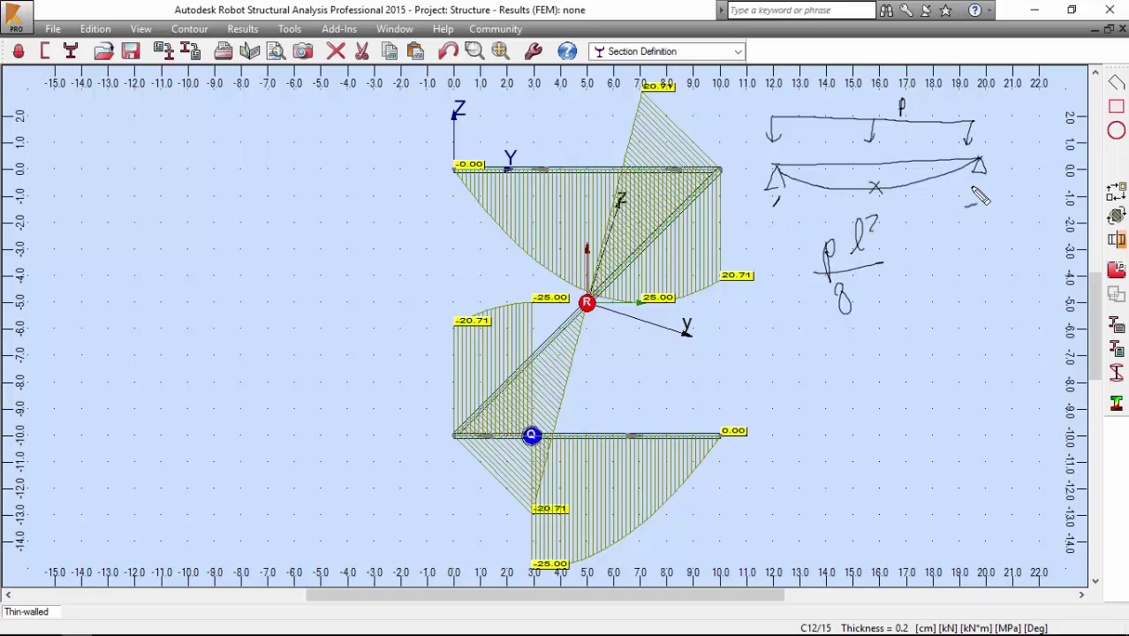
pyautogui.moveTo(775, 202); pyautogui.dragTo(970, 198)
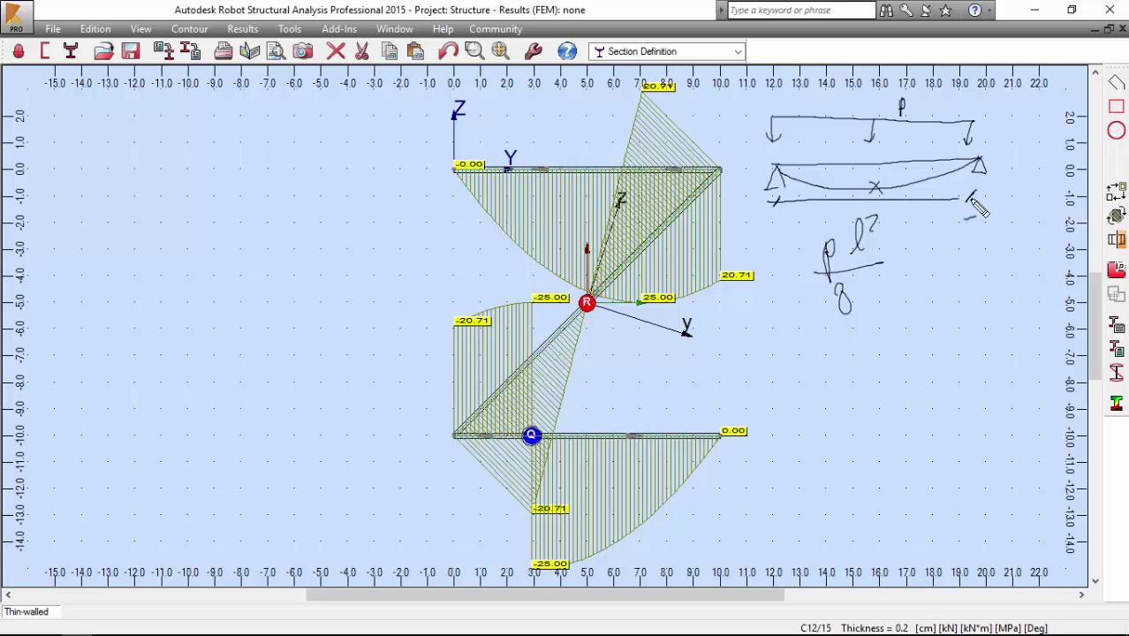
pyautogui.moveTo(894, 236)
pyautogui.mouseDown()
pyautogui.moveTo(910, 209)
pyautogui.moveTo(921, 234)
pyautogui.mouseUp()
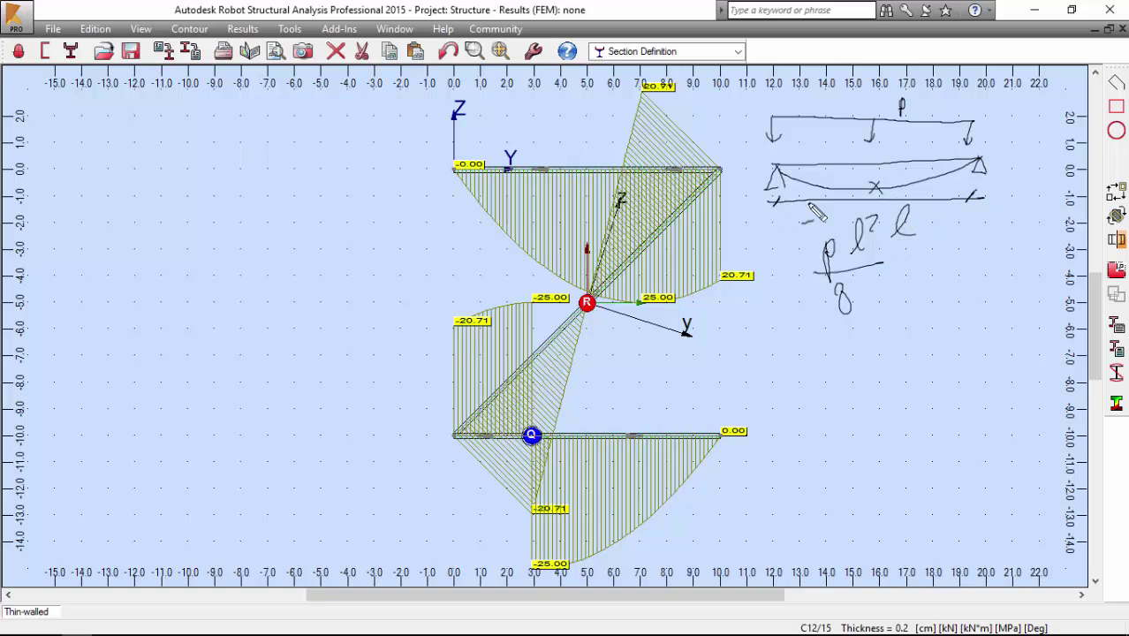
pyautogui.moveTo(817, 345)
pyautogui.mouseDown()
pyautogui.moveTo(977, 265)
pyautogui.moveTo(1005, 128)
pyautogui.moveTo(902, 99)
pyautogui.moveTo(823, 104)
pyautogui.moveTo(755, 160)
pyautogui.moveTo(782, 269)
pyautogui.moveTo(857, 314)
pyautogui.mouseUp()
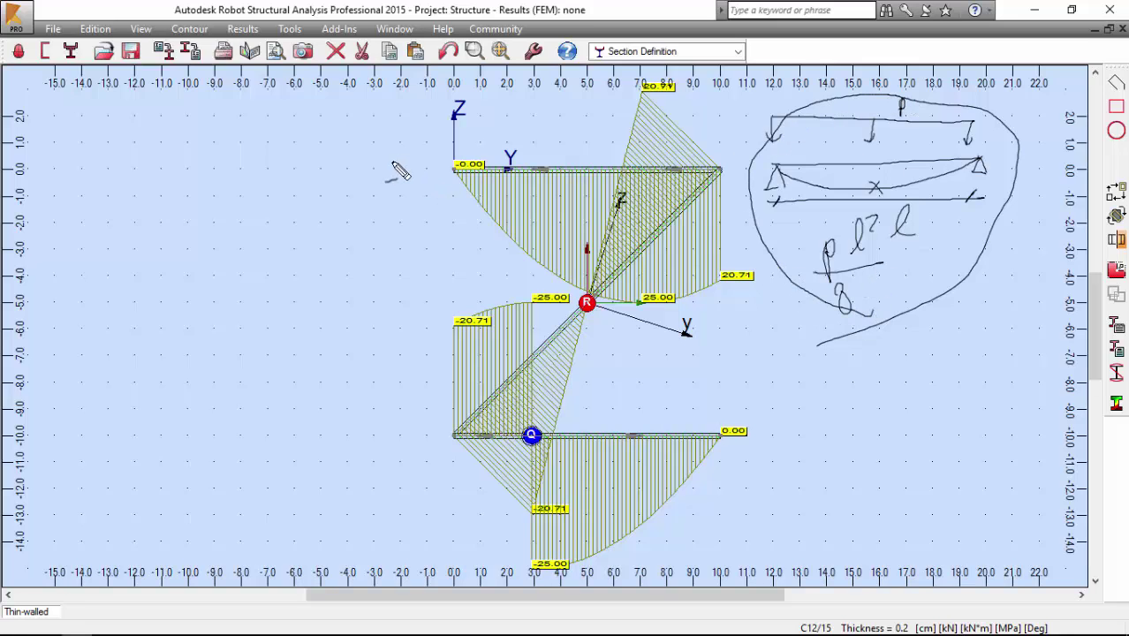